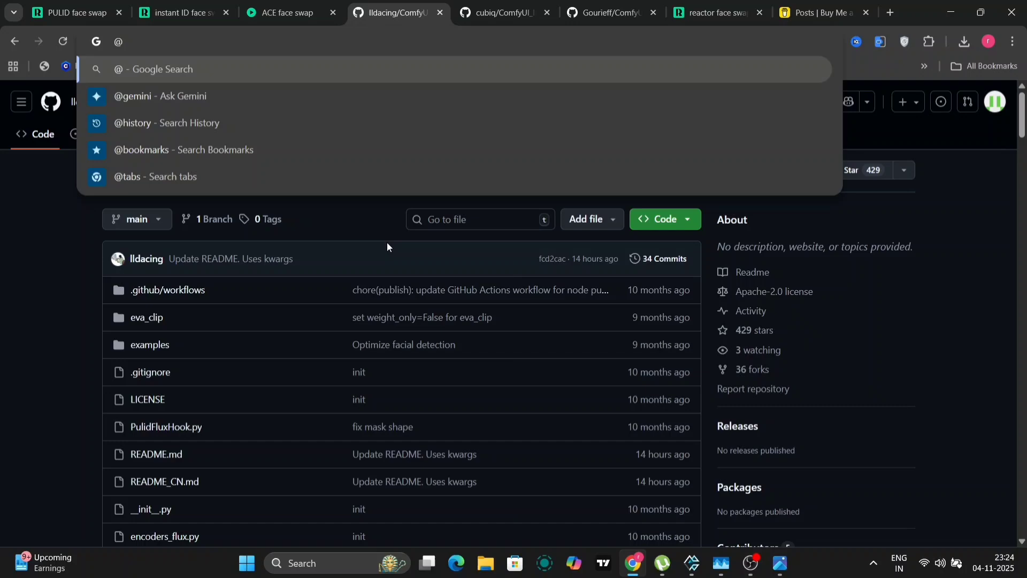
Browse the PuLID, InstantID and ReActor GitHub repos, then go back to ali-vilab/ACE_plus.
left_click(365, 219)
scroll(193, 201, "down", 3)
scroll(193, 204, "down", 10)
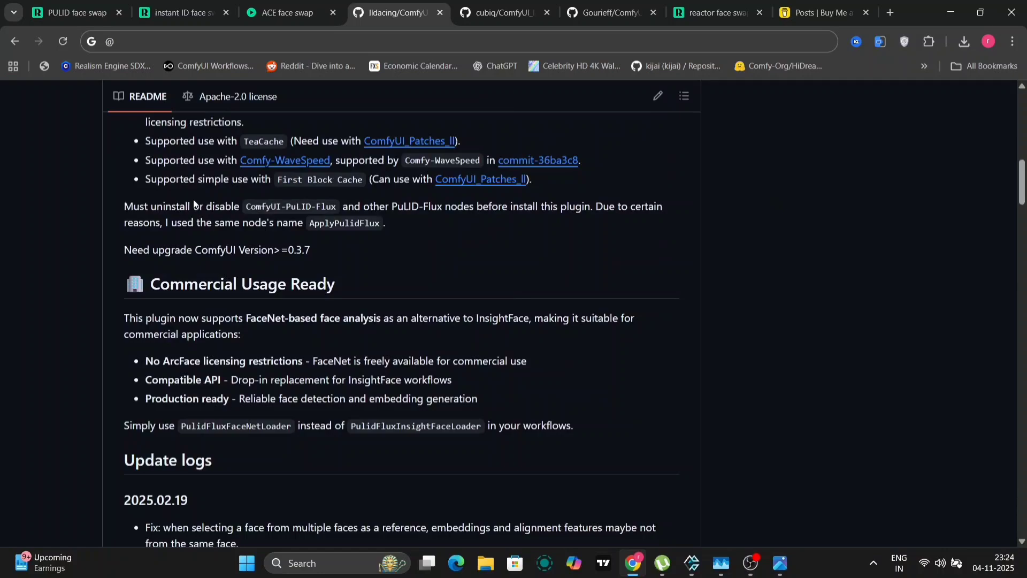
scroll(194, 204, "down", 5)
scroll(194, 204, "down", 5)
scroll(193, 204, "down", 5)
scroll(193, 203, "up", 10)
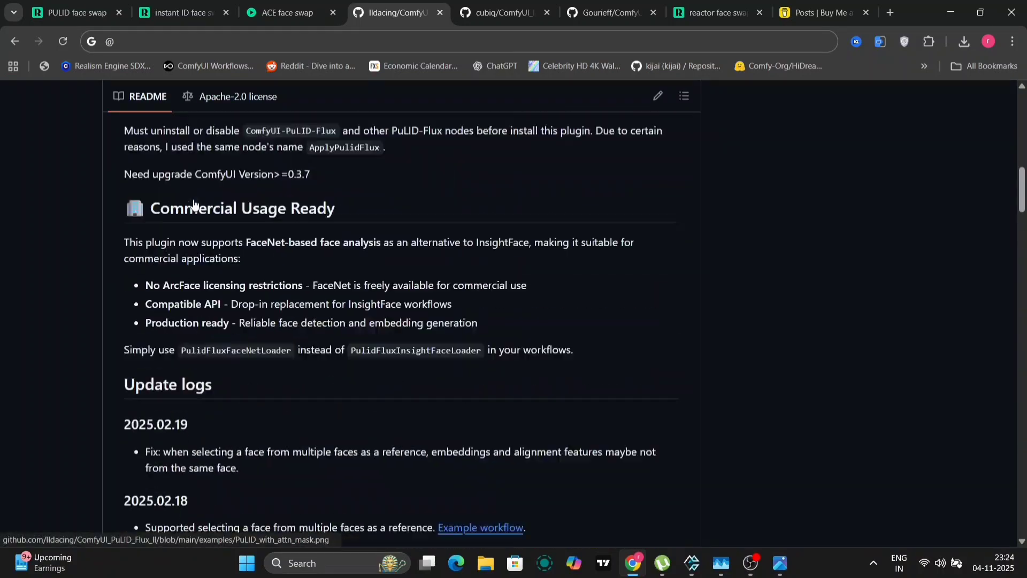
scroll(193, 204, "up", 10)
scroll(193, 203, "up", 5)
scroll(194, 198, "up", 2)
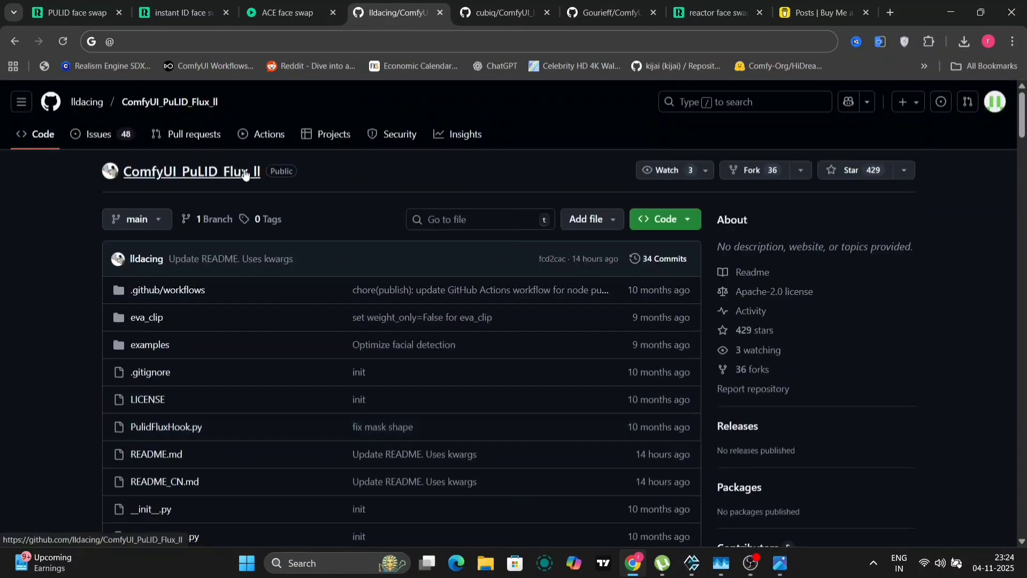
left_click(495, 4)
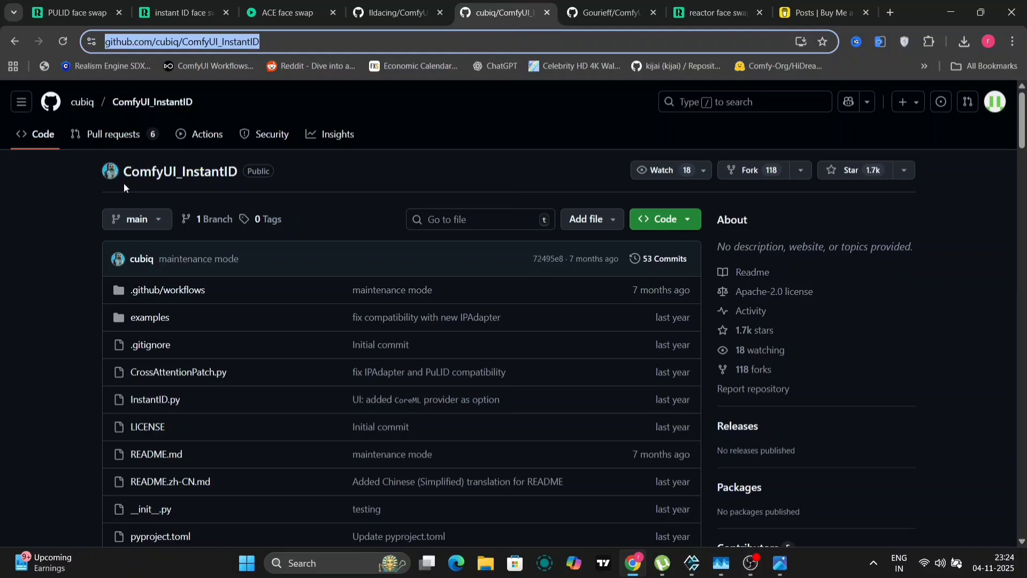
left_click(571, 4)
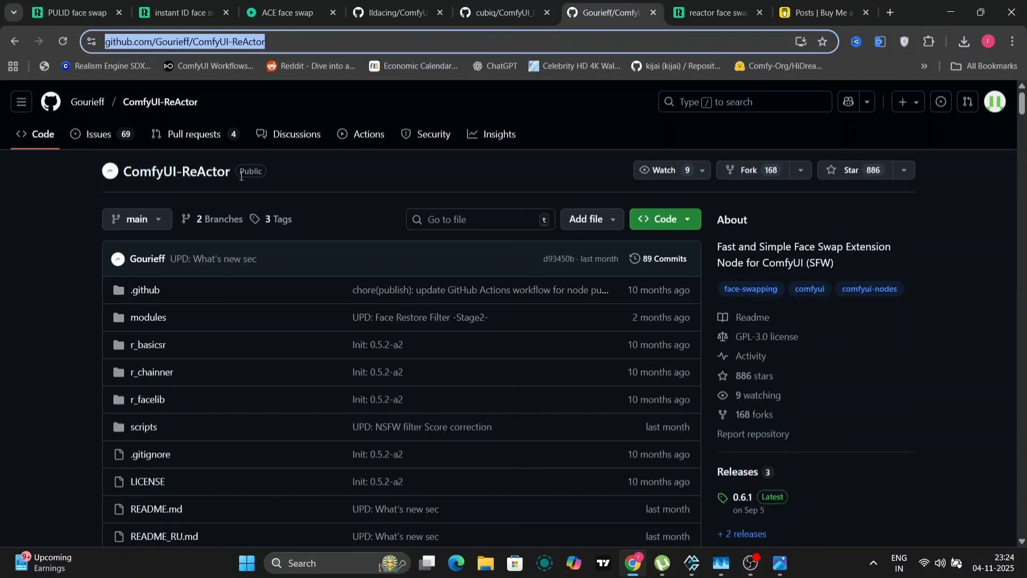
key("alt+Left")
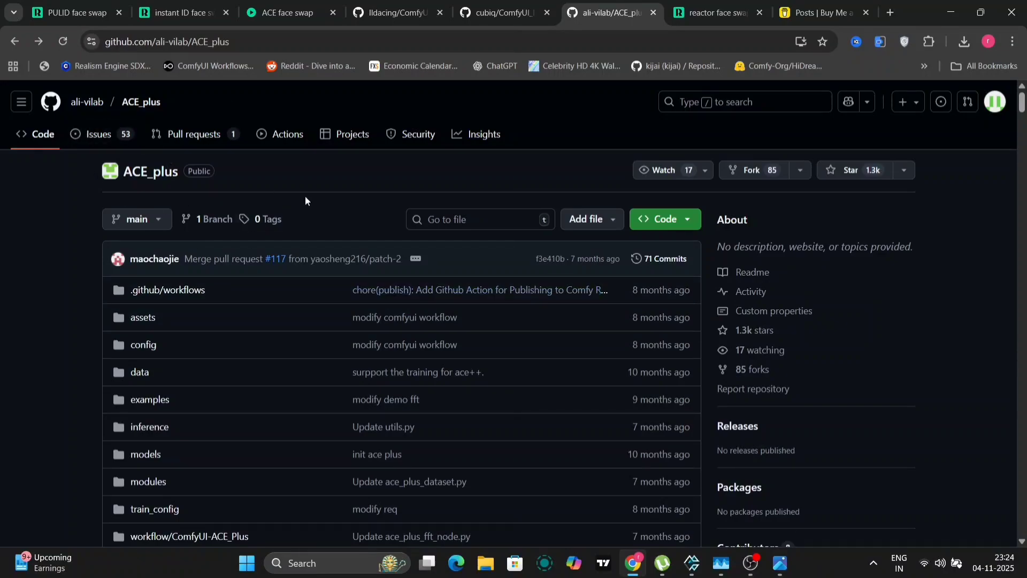
scroll(389, 544, "down", 4)
scroll(388, 544, "down", 8)
scroll(389, 543, "up", 4)
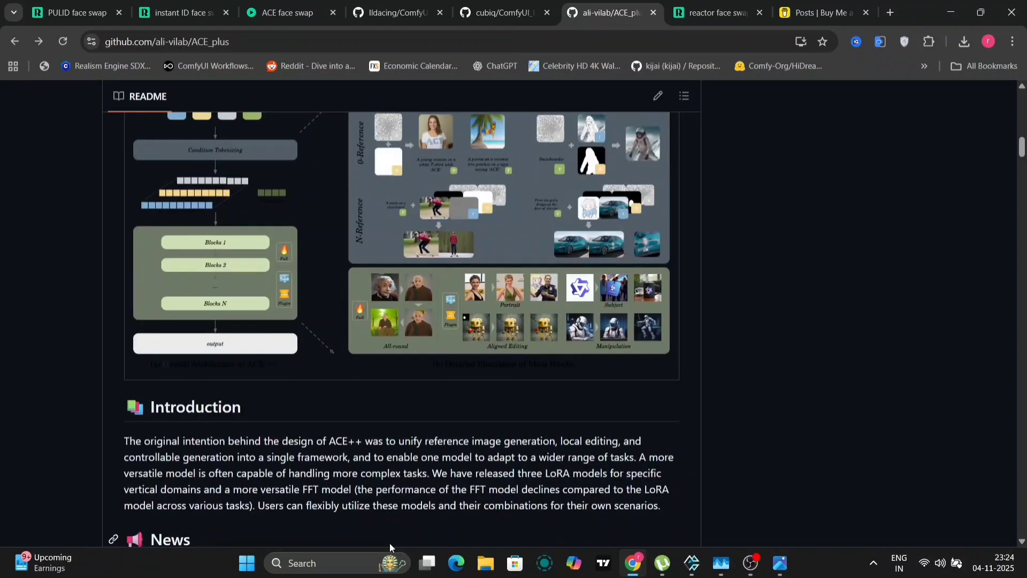
scroll(389, 543, "down", 5)
scroll(389, 543, "down", 5)
scroll(388, 543, "down", 5)
scroll(389, 544, "up", 10)
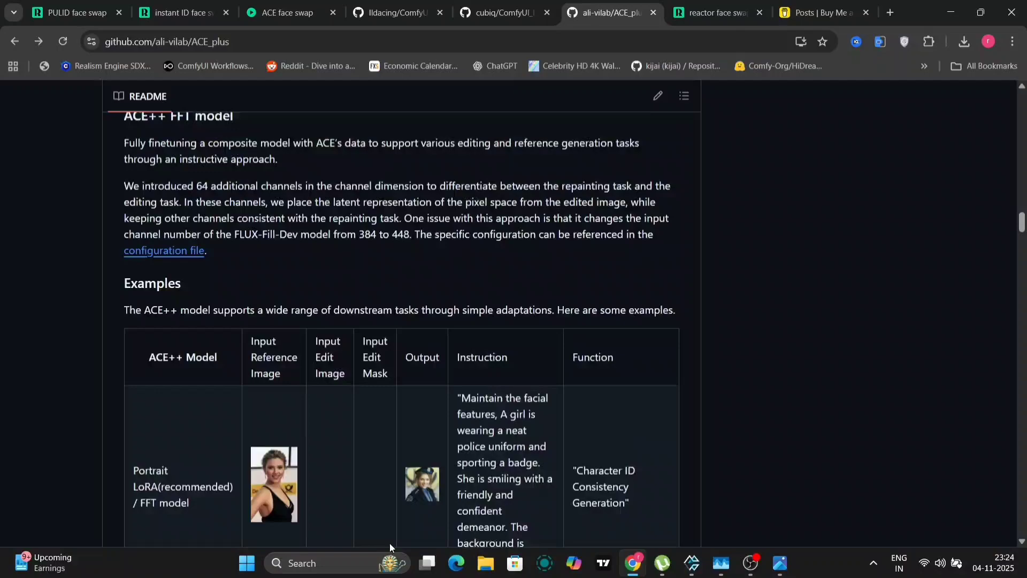
scroll(390, 543, "up", 5)
scroll(390, 543, "up", 5)
scroll(389, 544, "up", 5)
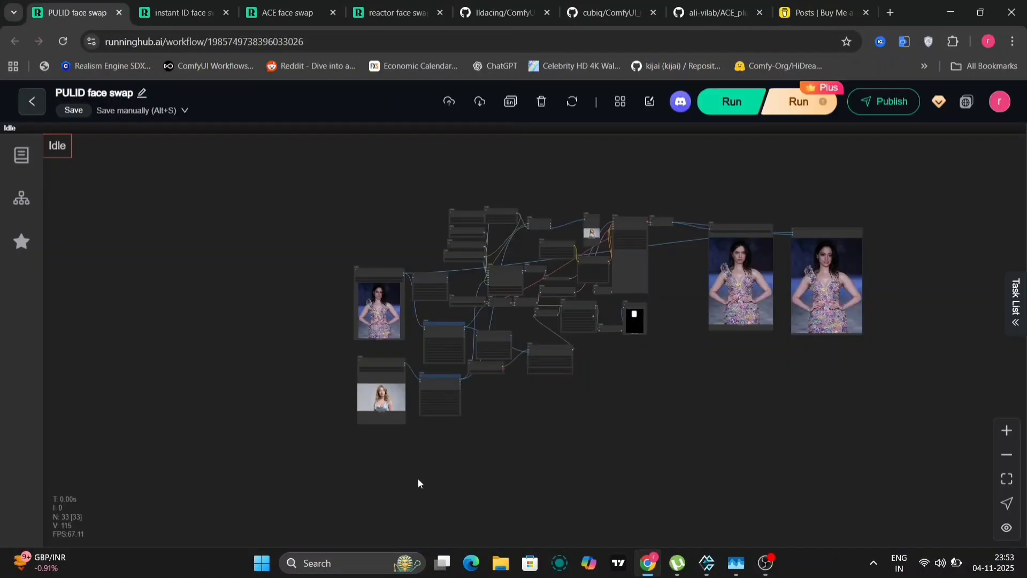
scroll(420, 320, "up", 2)
scroll(419, 320, "up", 5)
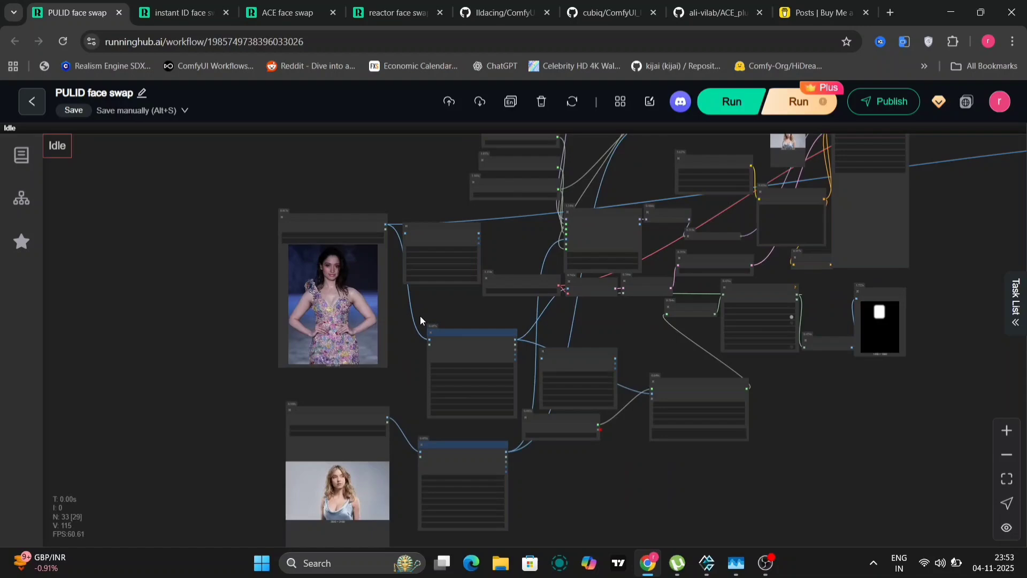
scroll(420, 321, "up", 1)
scroll(420, 320, "up", 3)
Pan the PULID graph to the runway photo and face photo Load Image nodes.
mouse_move(420, 321)
left_mouse_down()
mouse_move(523, 279)
mouse_move(531, 305)
left_mouse_up()
scroll(523, 279, "up", 3)
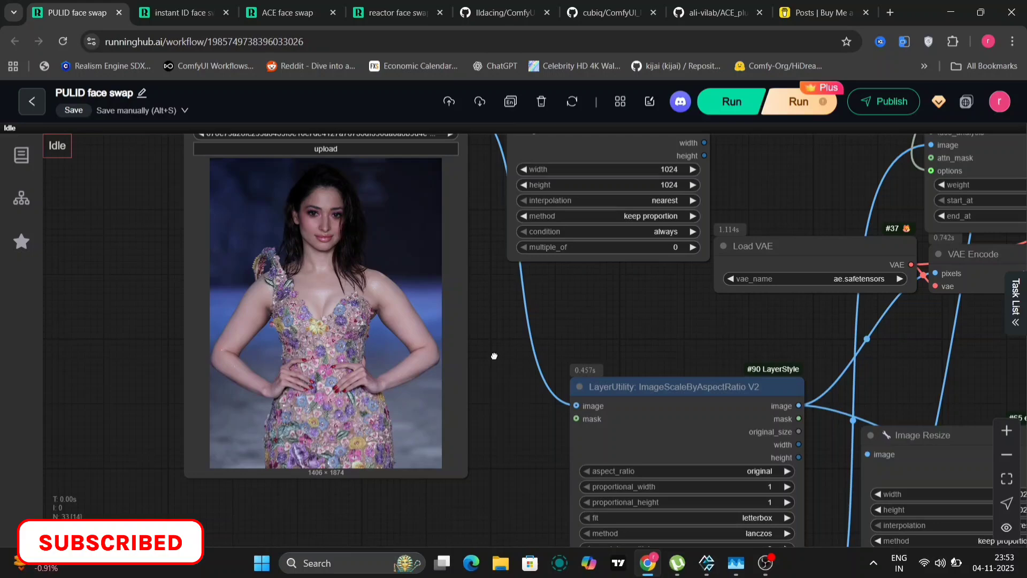
left_click_drag(494, 355, 479, 84)
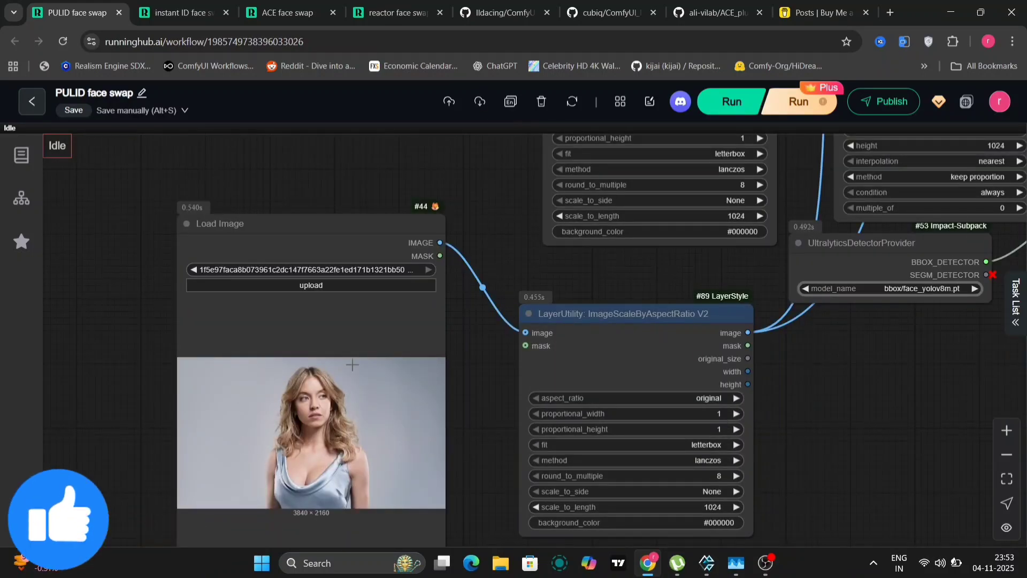
scroll(521, 275, "down", 3)
scroll(331, 405, "down", 3)
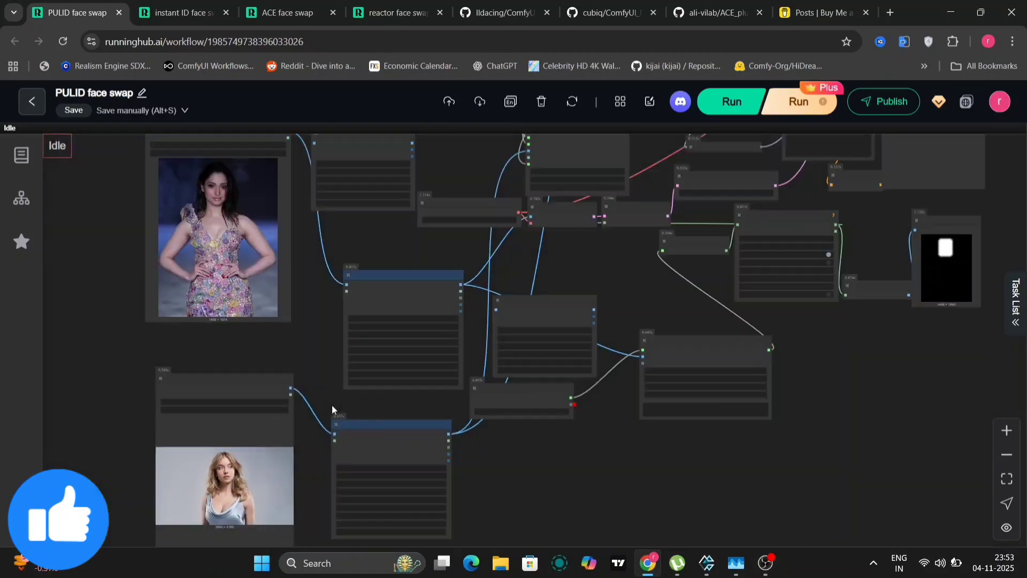
left_click_drag(523, 378, 480, 462)
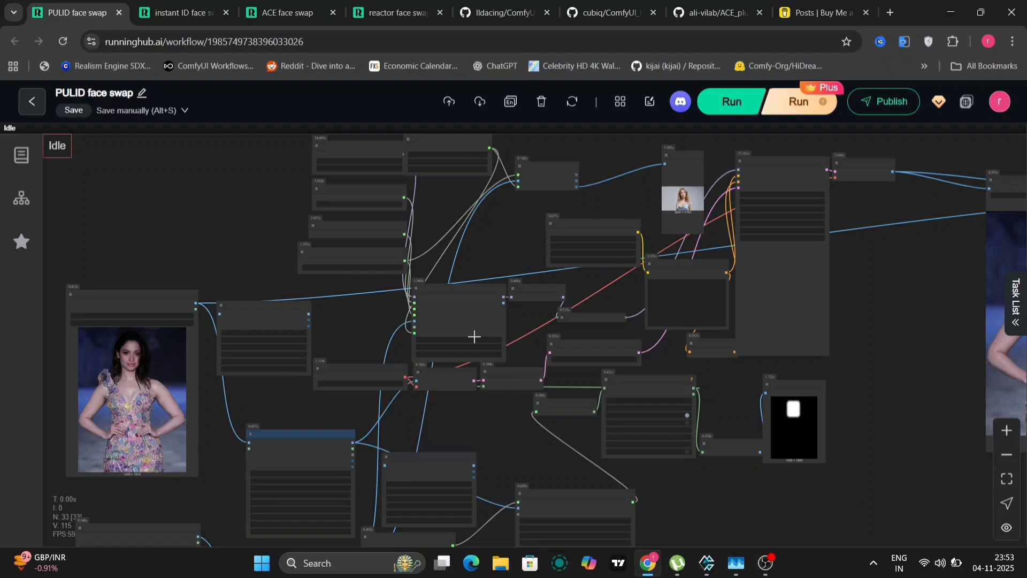
scroll(473, 337, "up", 5)
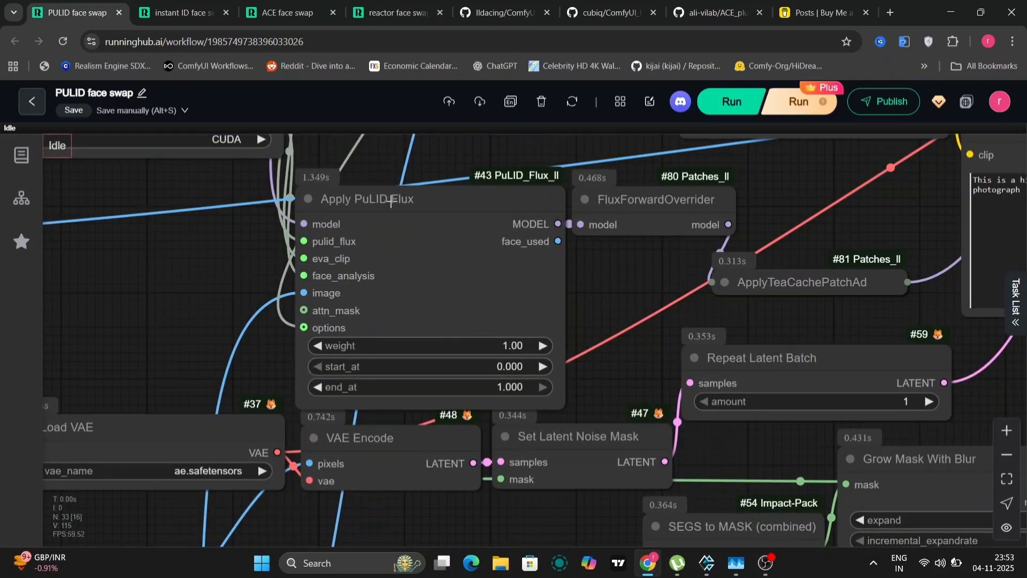
mouse_move(559, 194)
left_mouse_down()
mouse_move(589, 282)
mouse_move(717, 454)
left_mouse_up()
left_click_drag(588, 238, 608, 334)
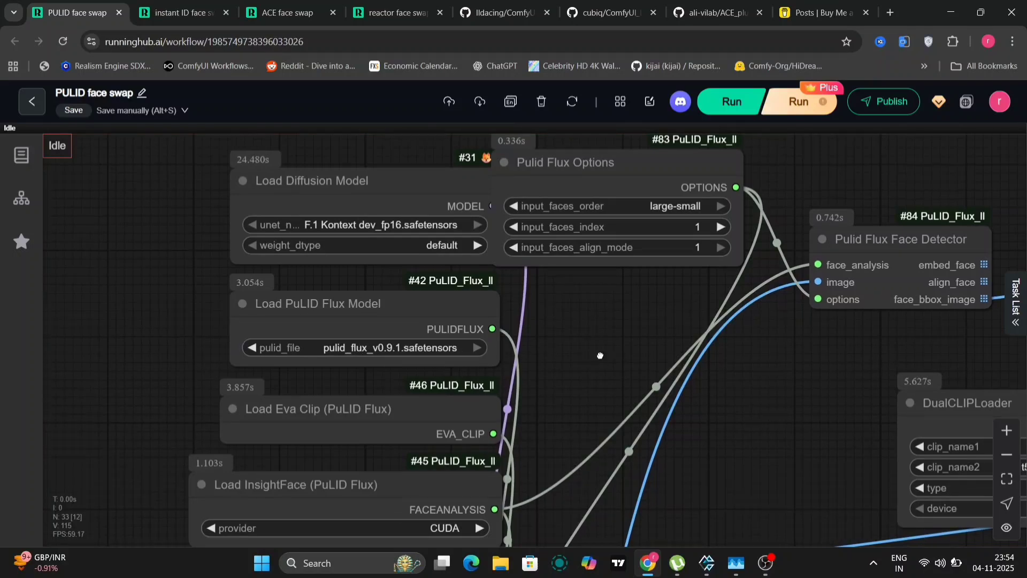
left_click_drag(599, 357, 556, 205)
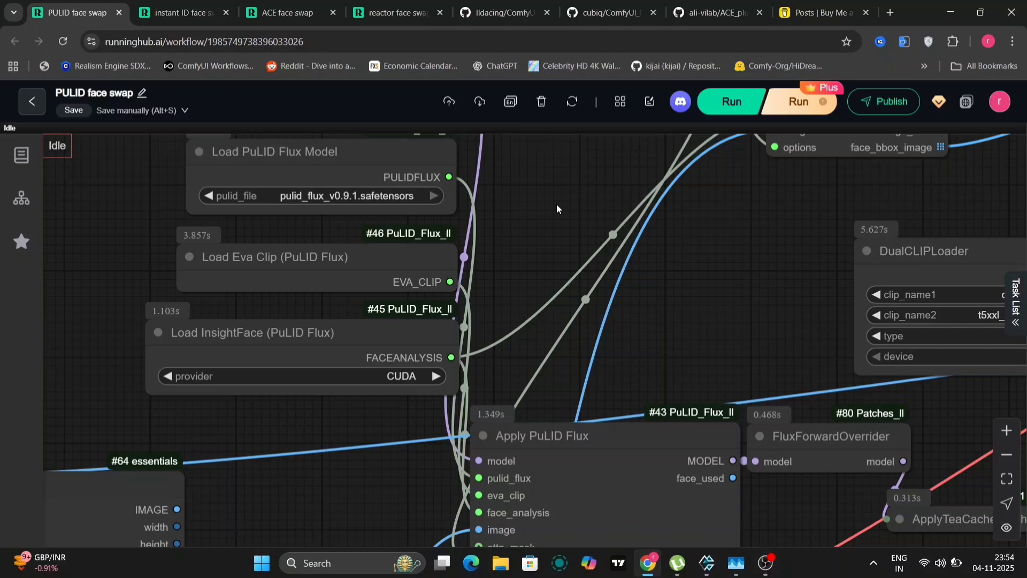
left_click_drag(556, 209, 589, 356)
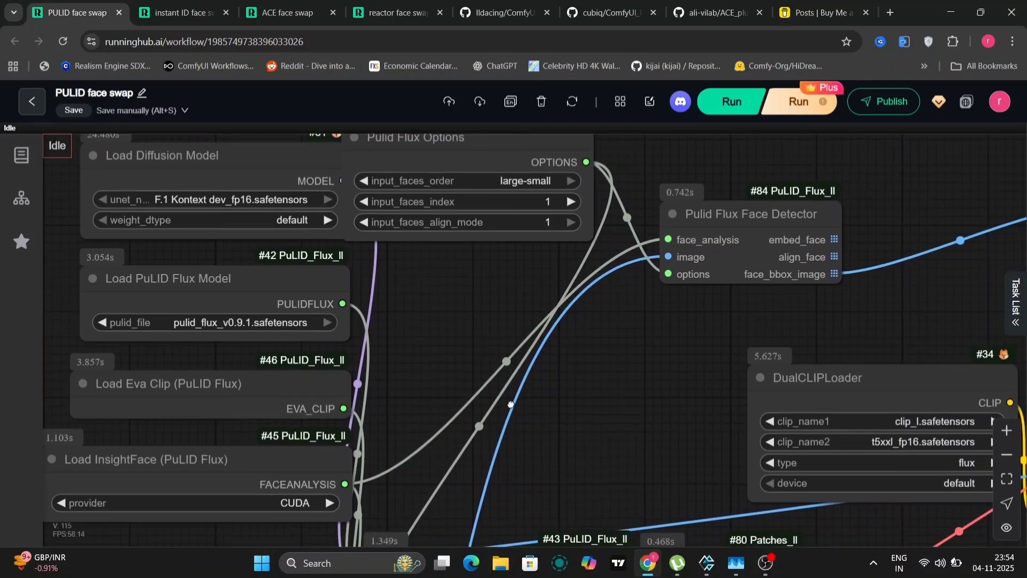
left_click_drag(649, 424, 312, 367)
left_click_drag(464, 419, 102, 372)
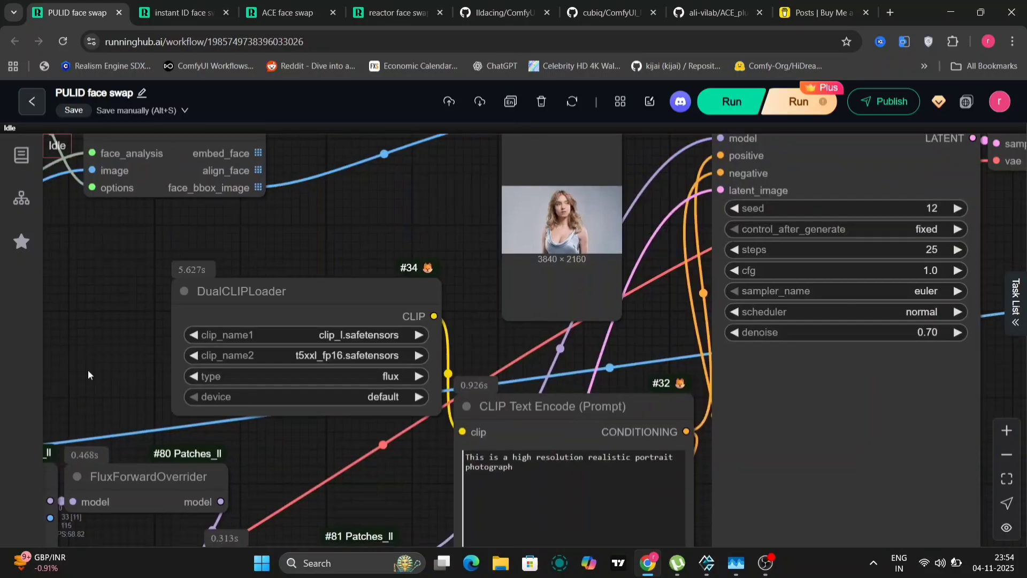
mouse_move(647, 349)
left_mouse_down()
mouse_move(620, 319)
mouse_move(445, 438)
left_mouse_up()
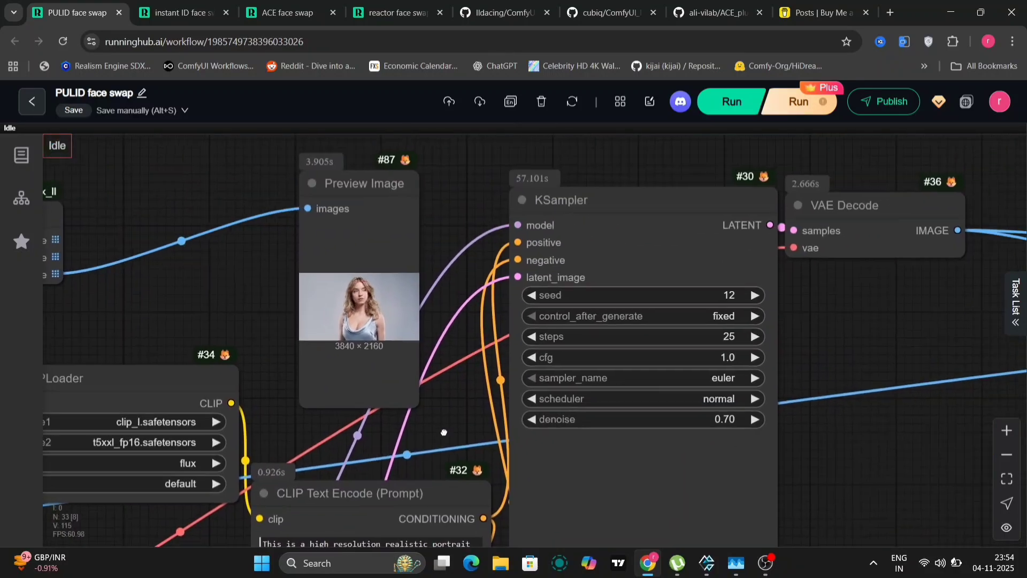
scroll(353, 289, "up", 10)
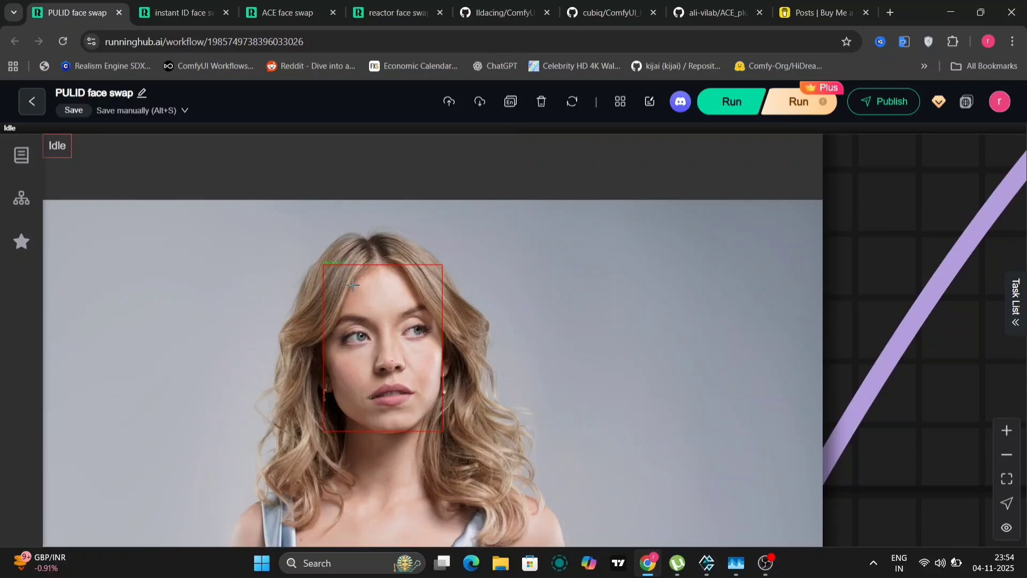
scroll(353, 284, "down", 10)
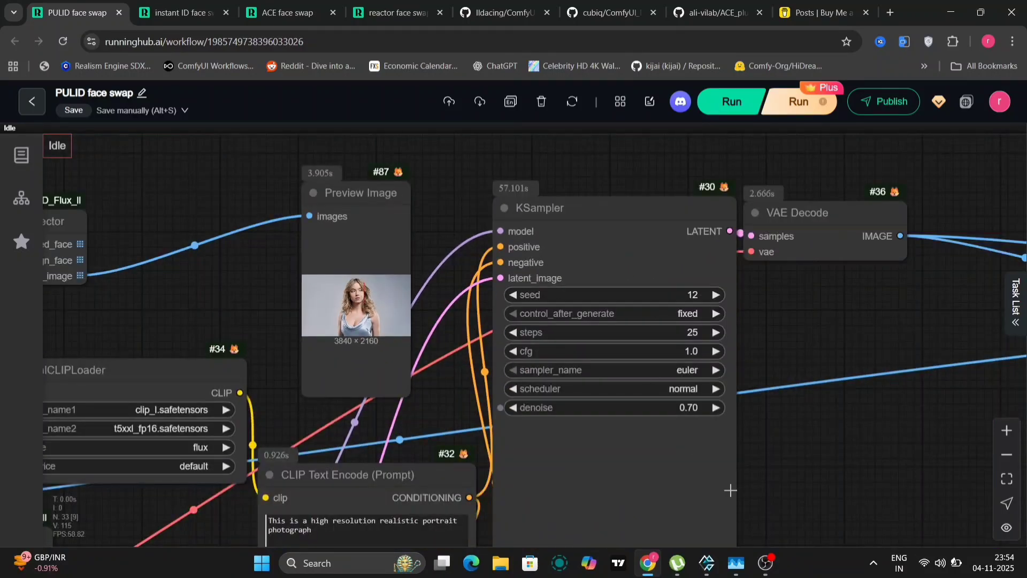
scroll(819, 438, "down", 5)
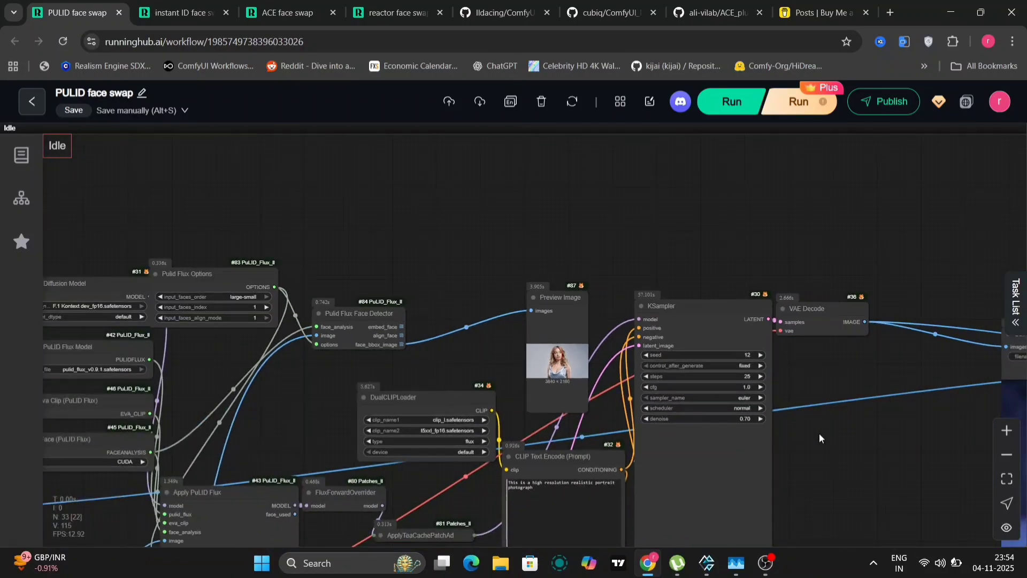
scroll(771, 377, "up", 2)
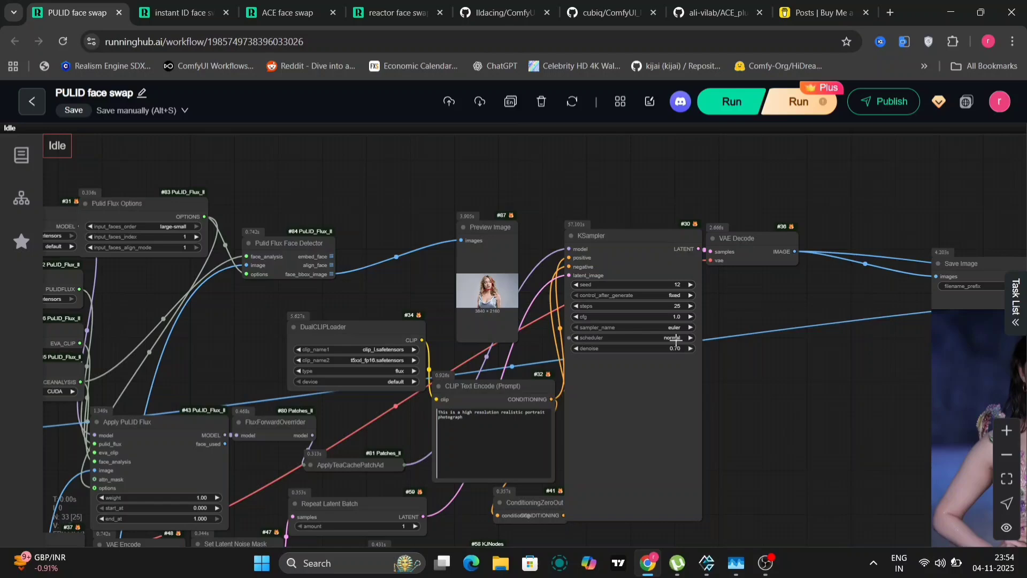
left_click(678, 338)
left_click(707, 360)
mouse_move(795, 396)
left_mouse_down()
mouse_move(637, 249)
mouse_move(246, 242)
left_mouse_up()
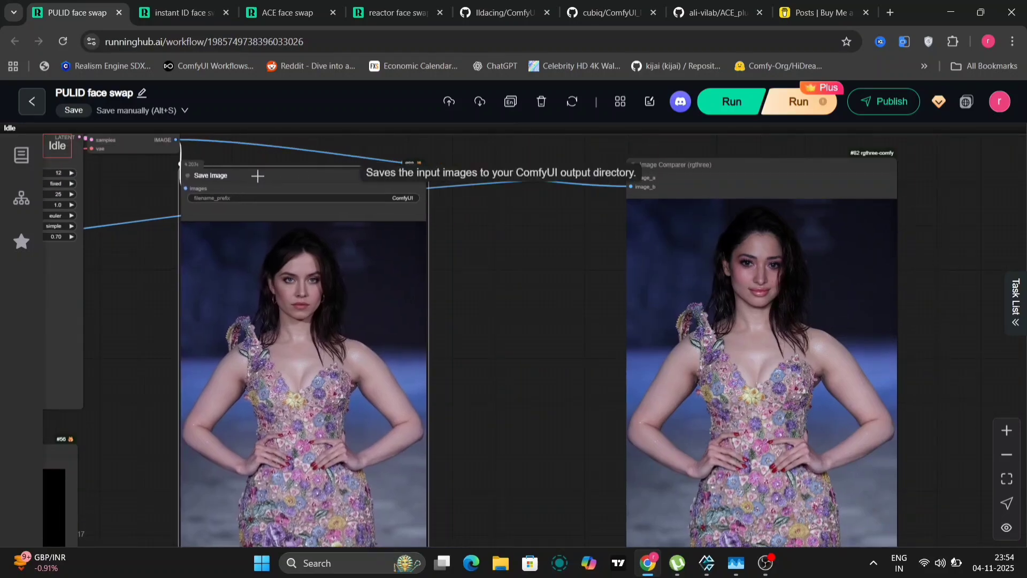
left_click_drag(257, 176, 218, 174)
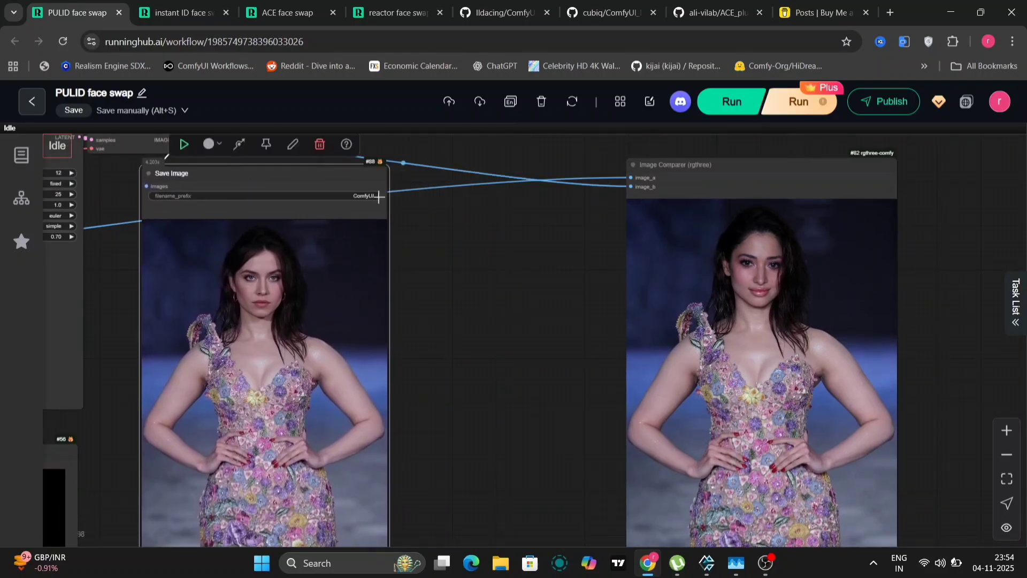
left_click_drag(479, 222, 149, 223)
scroll(436, 259, "up", 5)
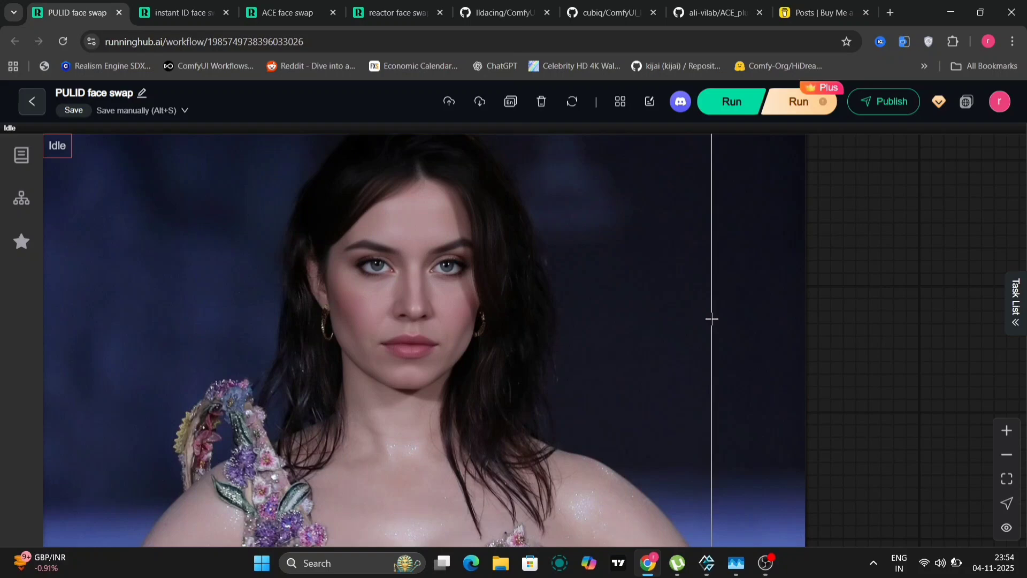
scroll(244, 323, "down", 5)
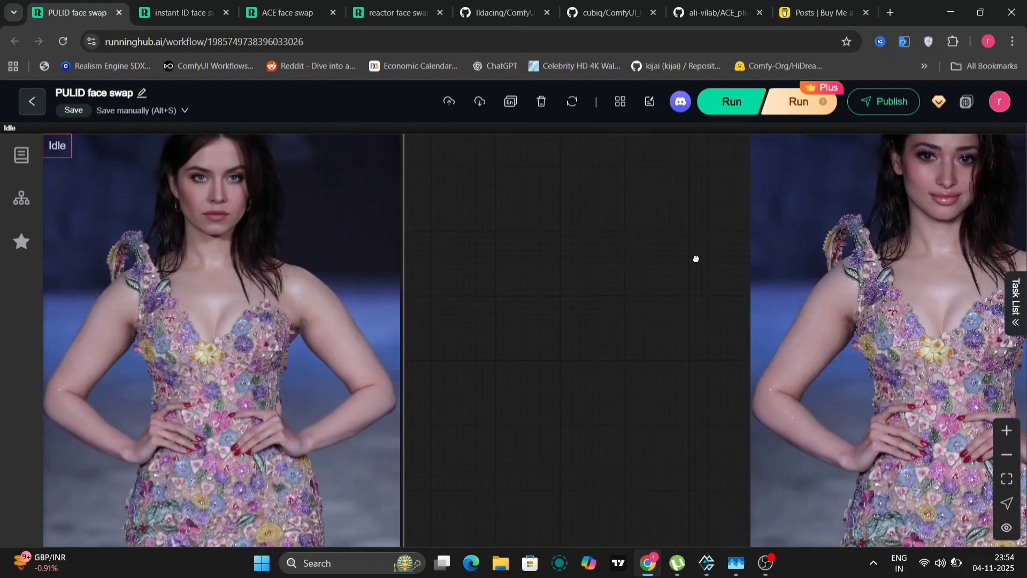
left_click_drag(82, 396, 752, 301)
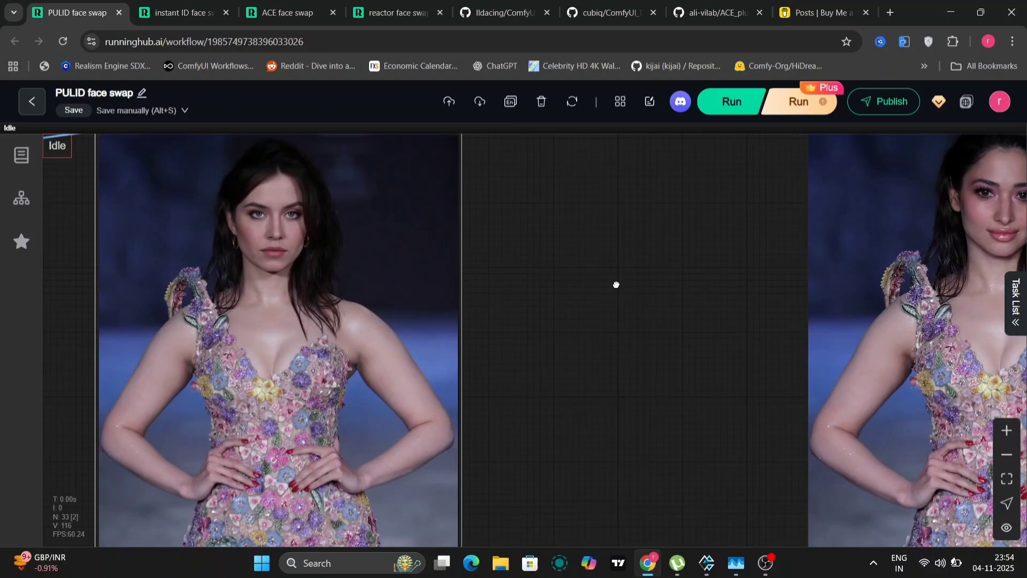
left_click_drag(614, 285, 851, 403)
In the instant ID workflow, inspect the face photo, checkpoint, scaling and InstantID nodes.
left_click(168, 9)
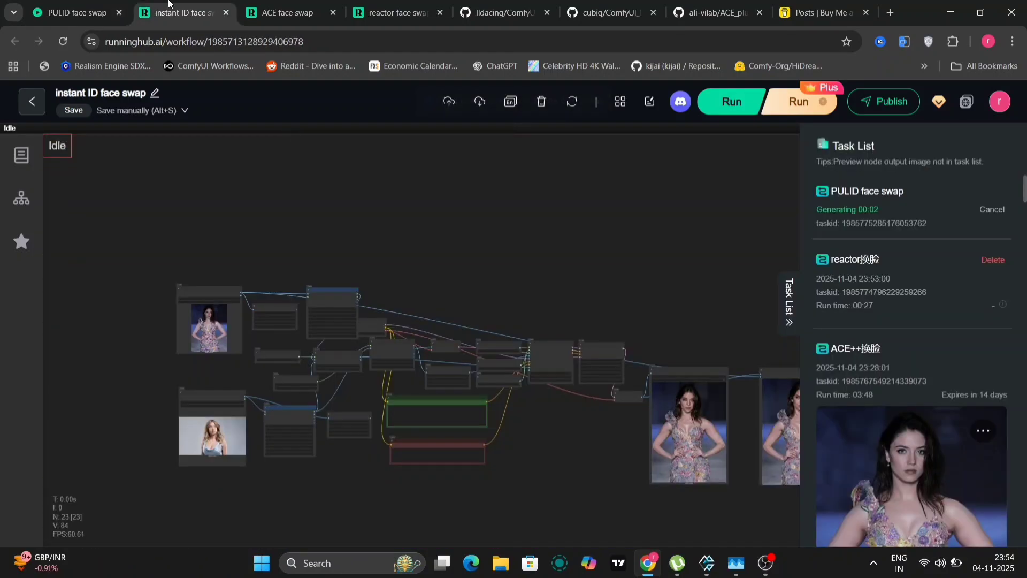
left_click(784, 306)
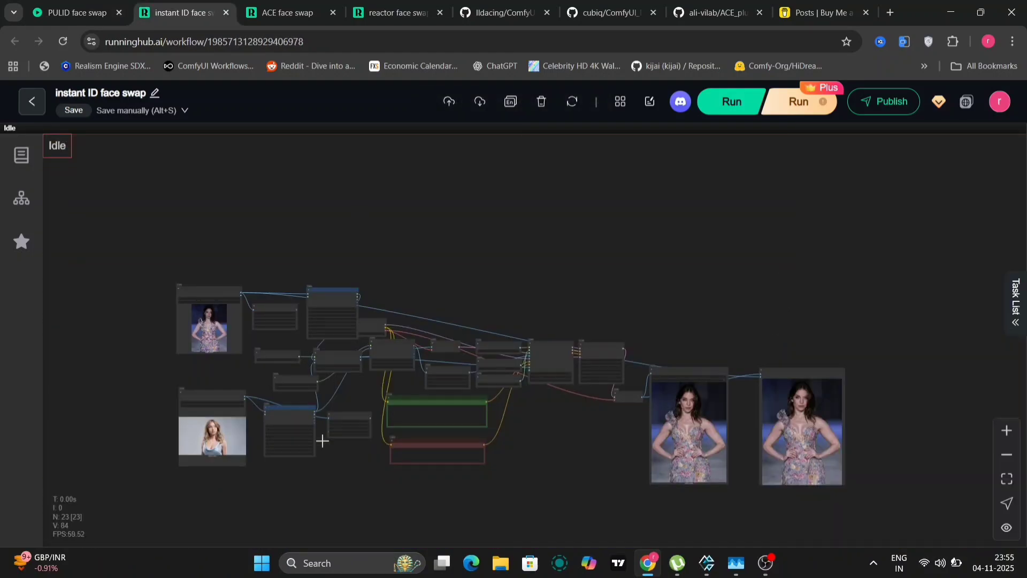
scroll(225, 374, "up", 5)
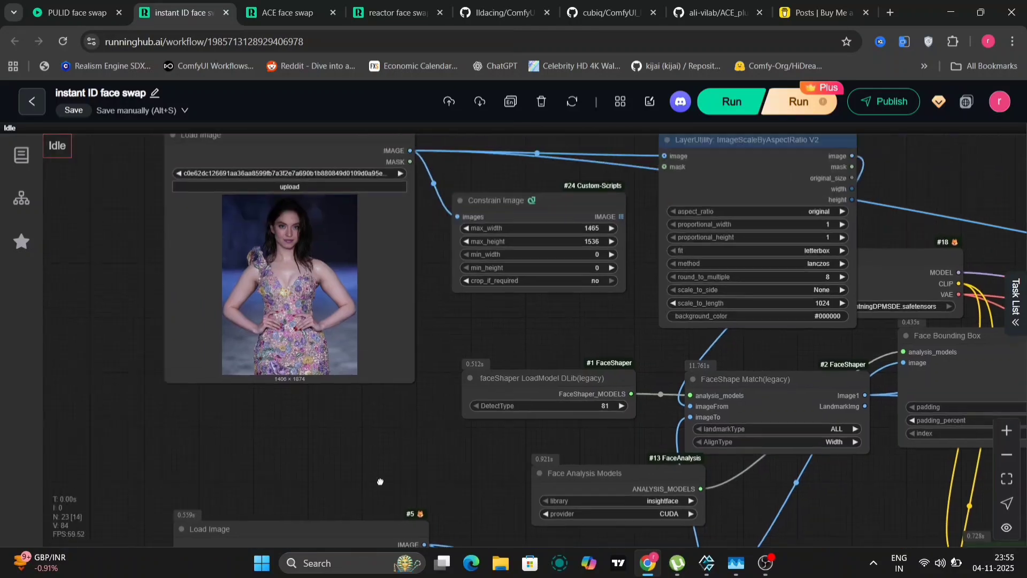
left_click_drag(380, 482, 411, 499)
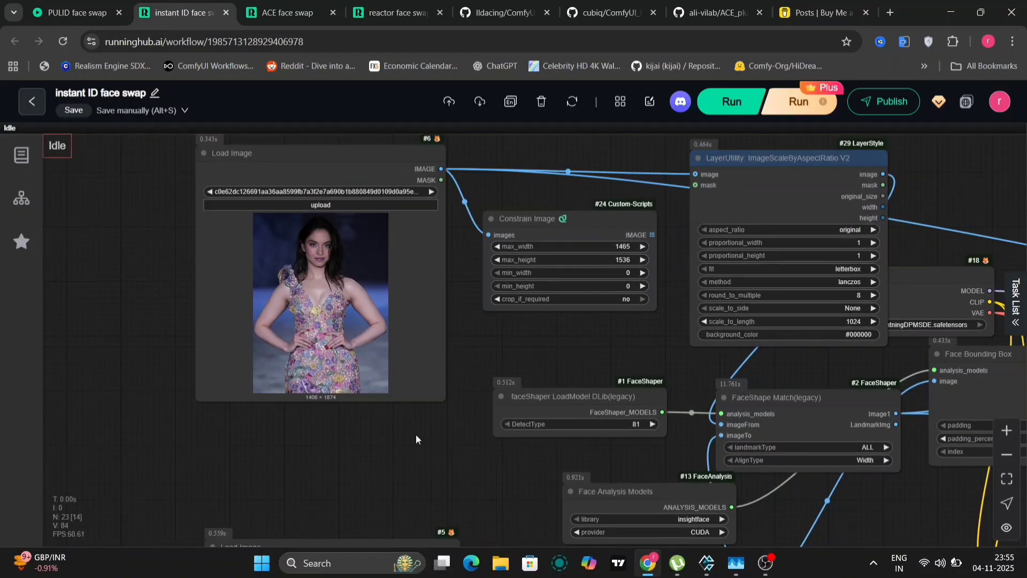
scroll(240, 353, "down", 1)
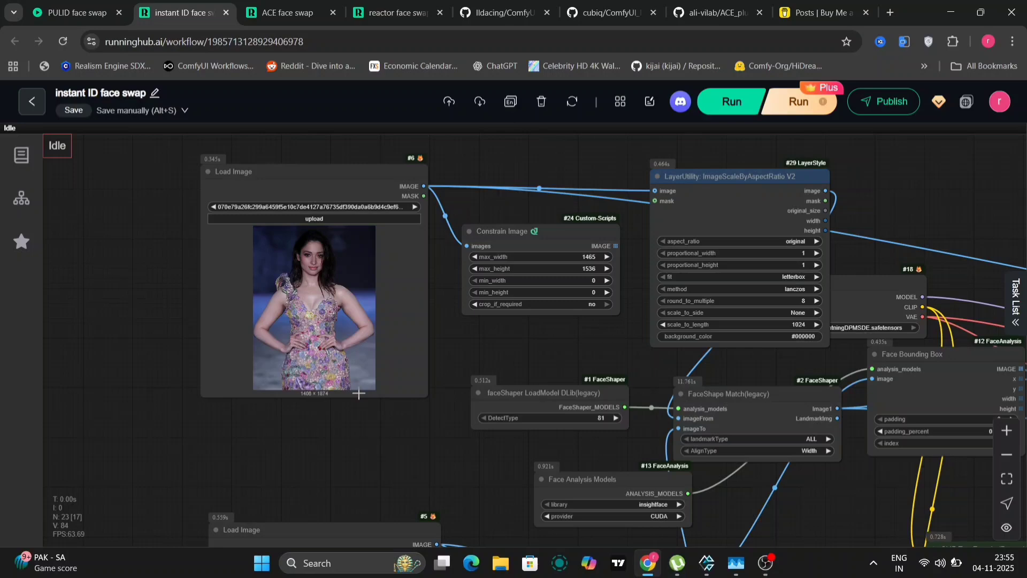
left_click_drag(412, 455, 397, 181)
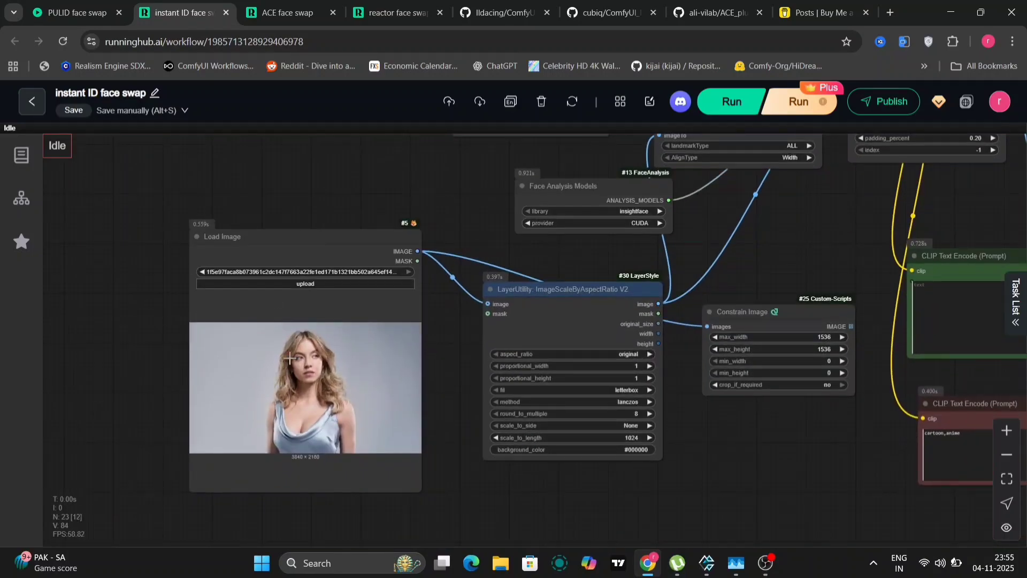
left_click_drag(722, 230, 293, 491)
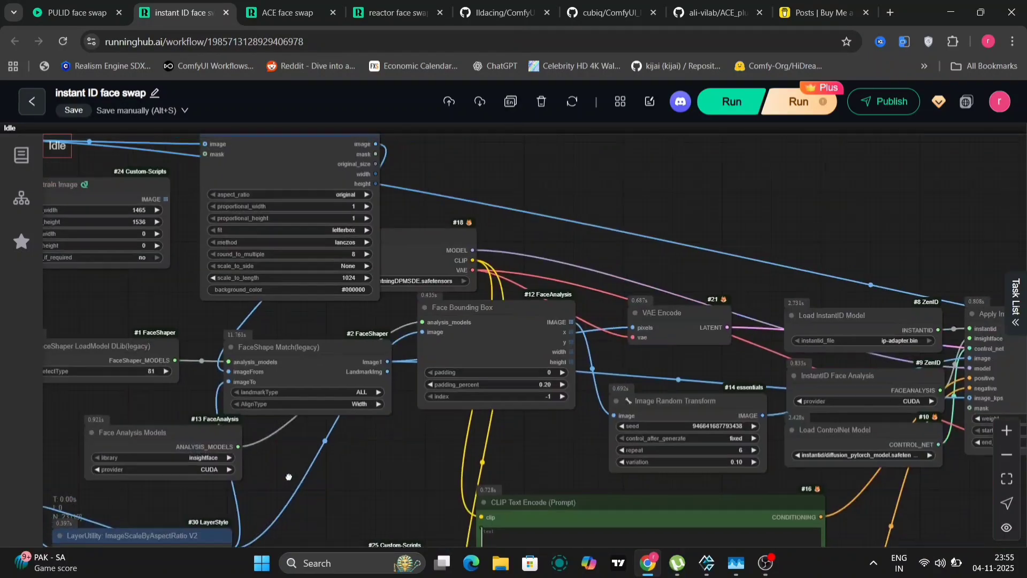
left_click(433, 252)
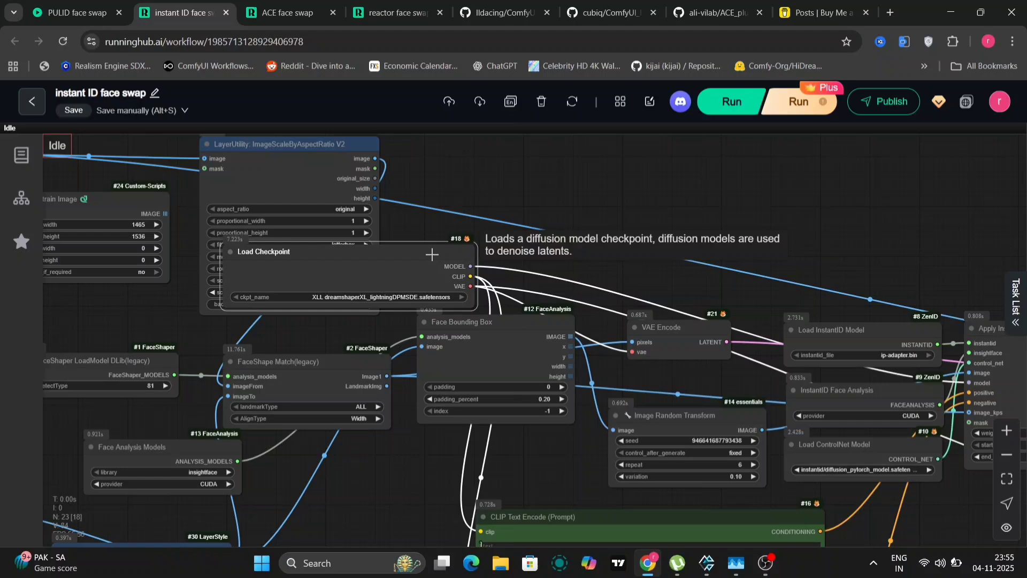
left_click(344, 187)
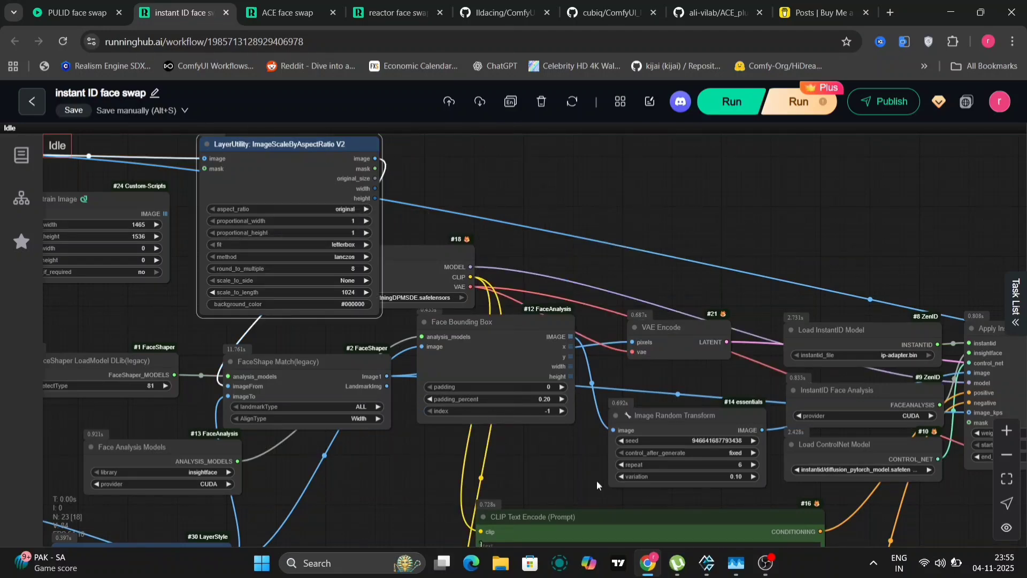
left_click_drag(555, 479, 290, 405)
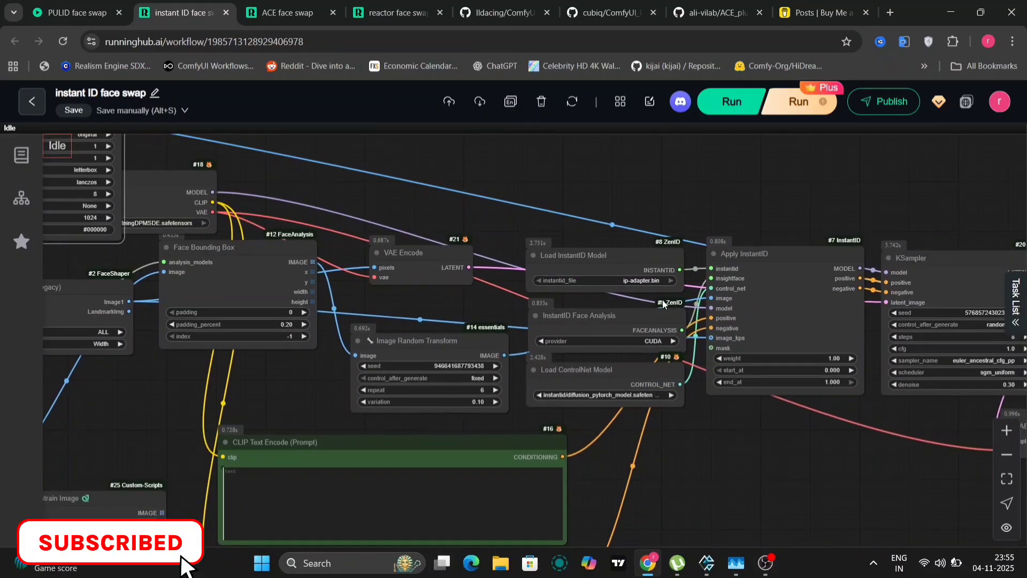
scroll(647, 289, "up", 5)
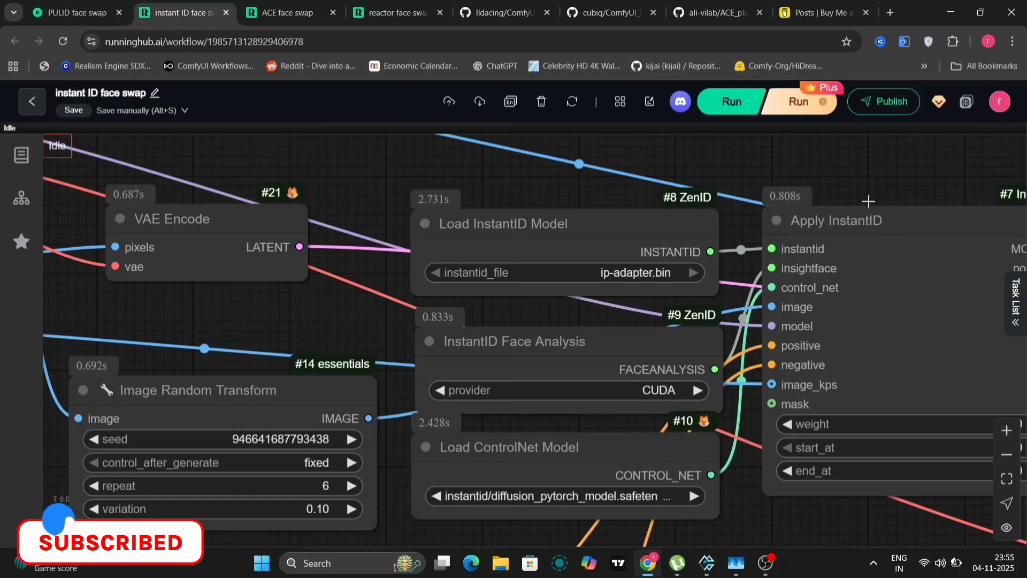
scroll(796, 235, "down", 5)
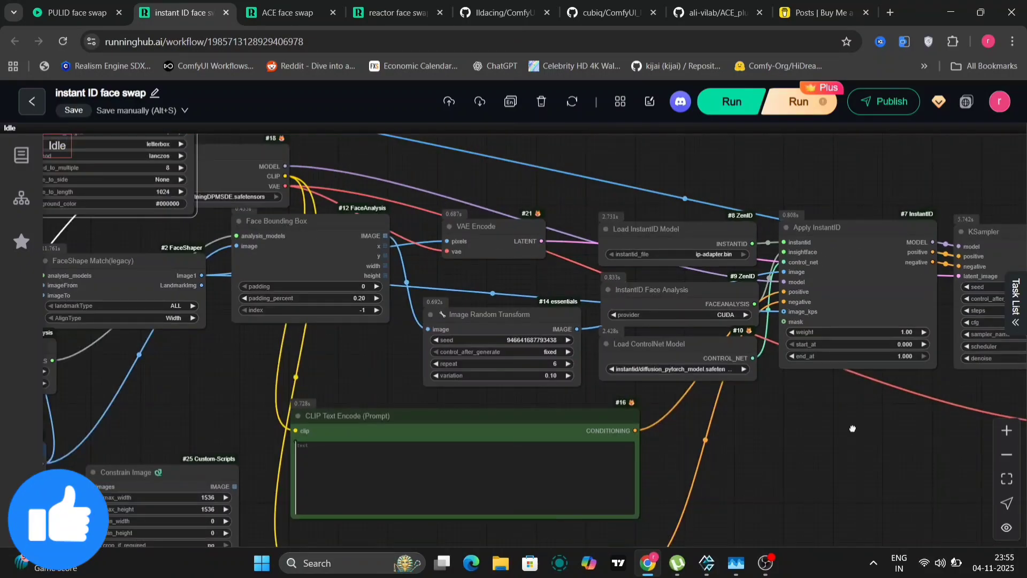
Review the two output images and download the InstantID result via Save Image.
left_click_drag(851, 429, 537, 309)
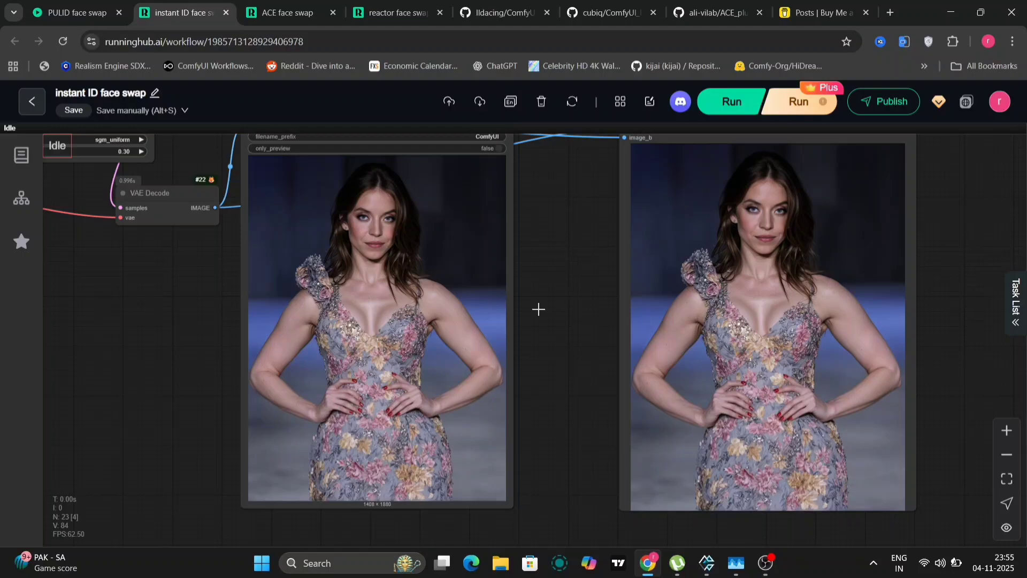
scroll(589, 319, "up", 5)
left_click_drag(589, 319, 885, 477)
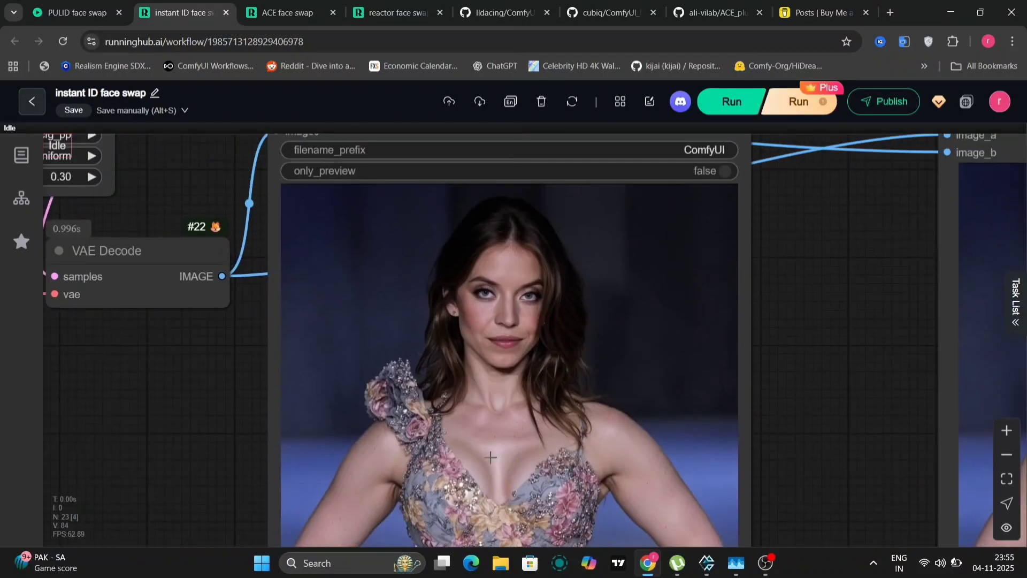
scroll(803, 474, "down", 5)
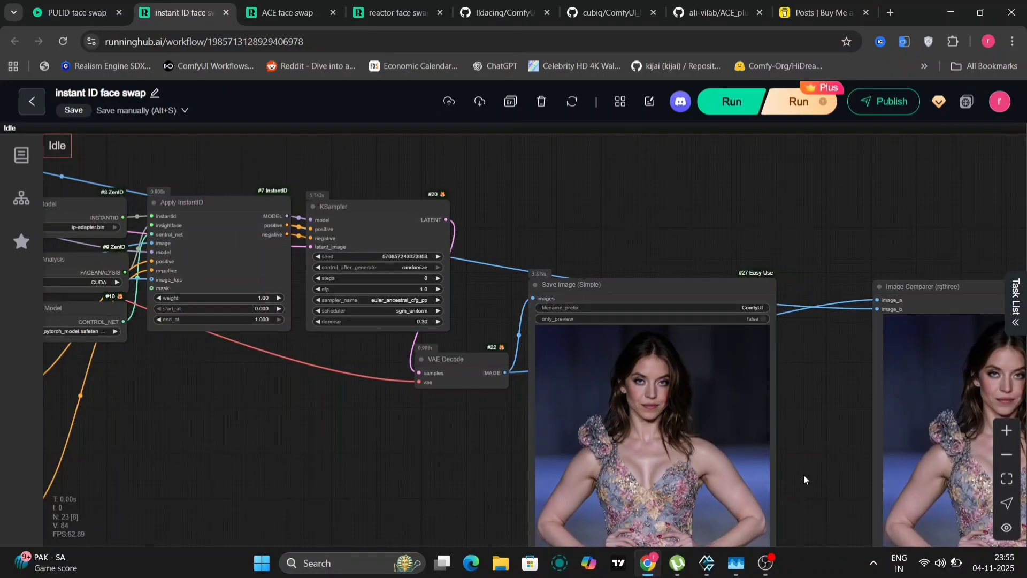
left_click_drag(790, 466, 551, 361)
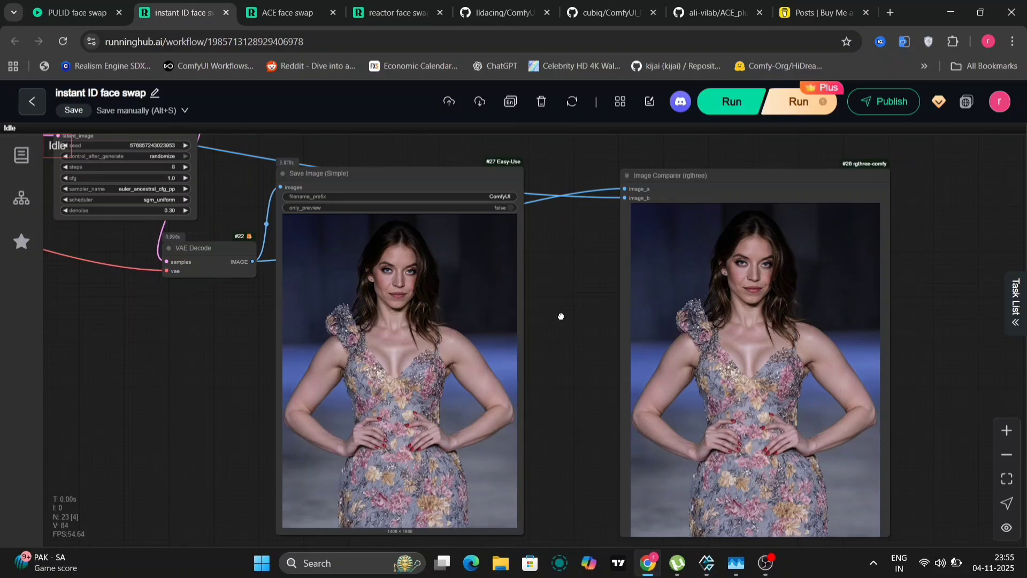
left_click_drag(560, 316, 589, 333)
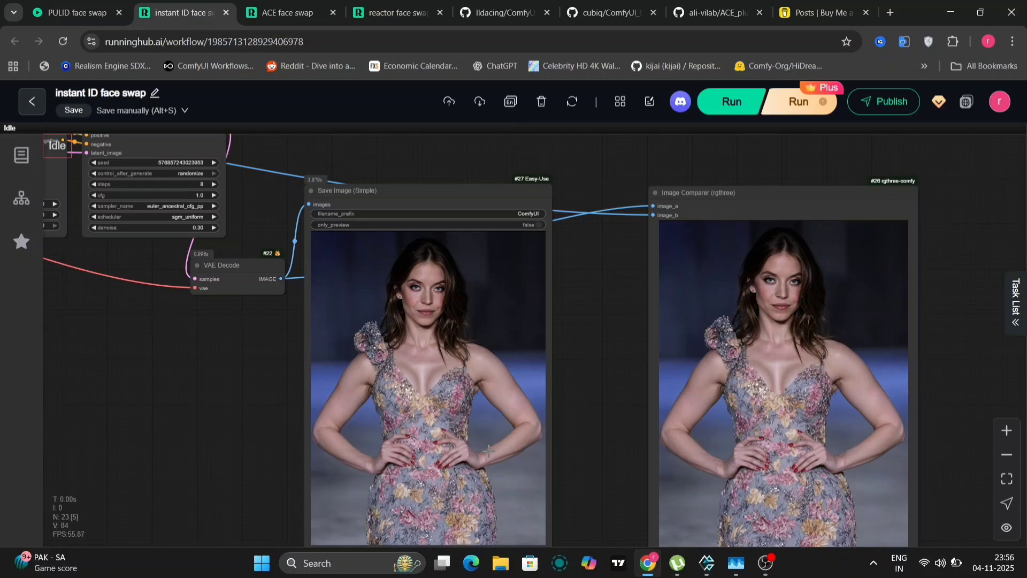
scroll(489, 450, "down", 5)
right_click(727, 385)
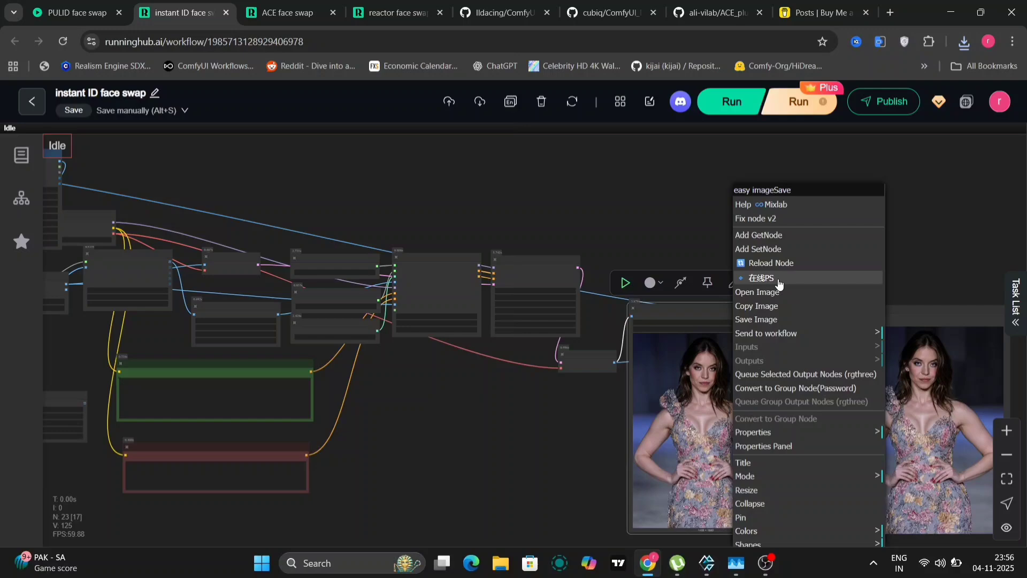
left_click(573, 324)
key("ctrl+Tab")
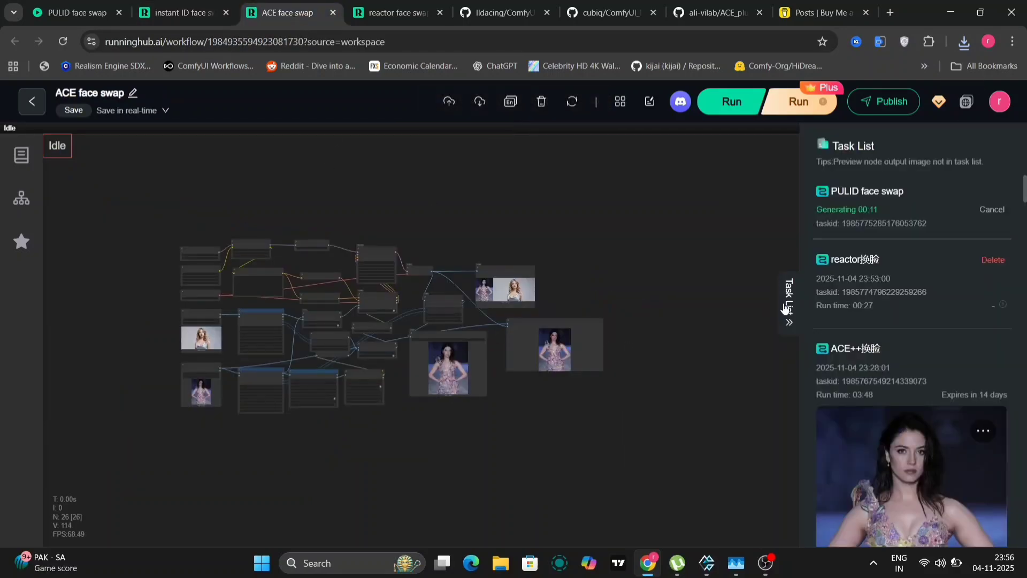
Survey the ACE workflow's model loader, LoRA, prompt, sampler and preview nodes.
left_click(786, 309)
scroll(208, 366, "up", 3)
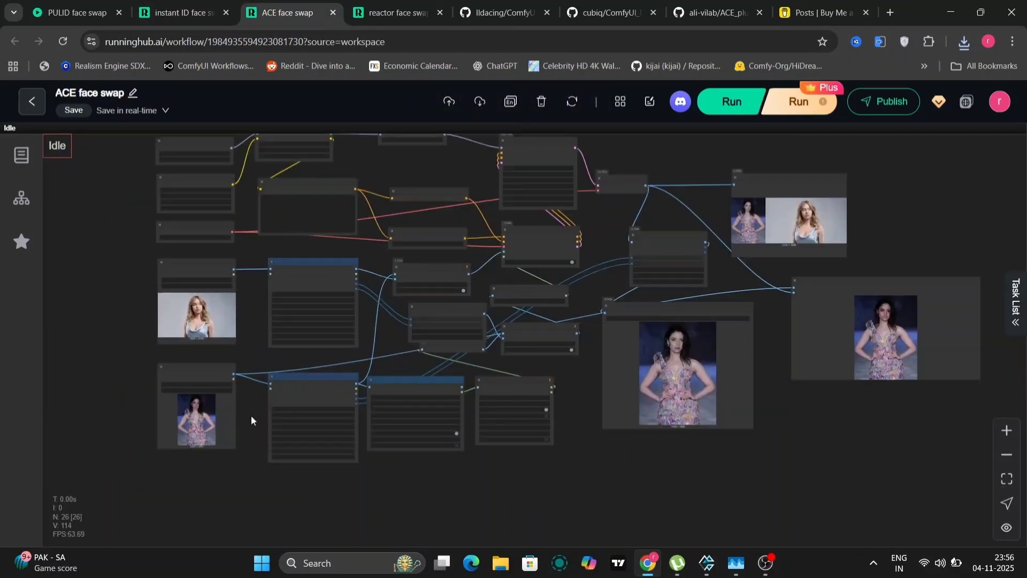
scroll(567, 415, "up", 2)
scroll(567, 418, "up", 3)
scroll(567, 412, "up", 2)
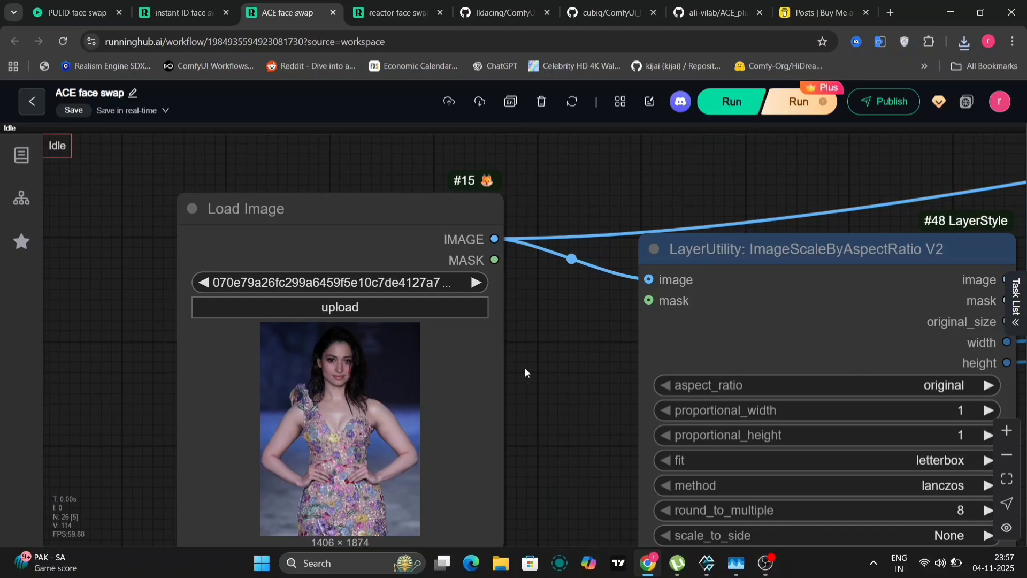
scroll(536, 382, "up", 3)
left_click_drag(583, 266, 583, 345)
scroll(582, 346, "down", 3)
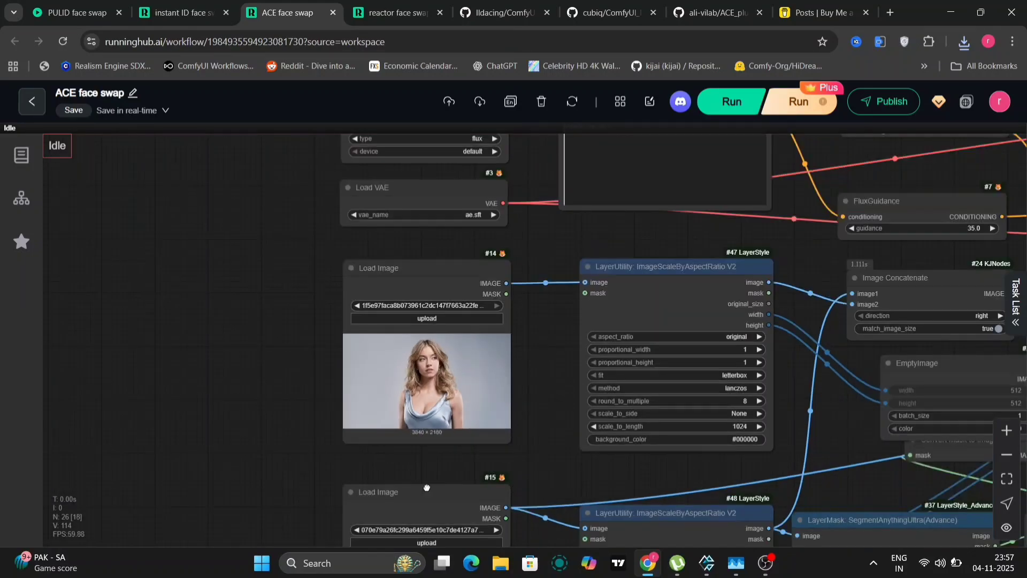
scroll(610, 296, "down", 2)
left_click_drag(611, 295, 350, 295)
left_click_drag(585, 303, 460, 321)
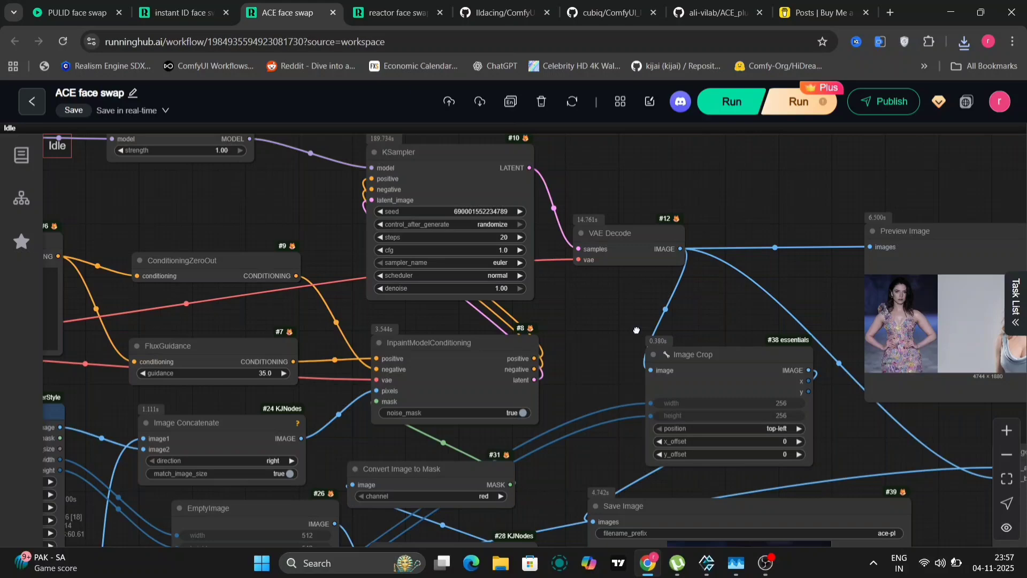
left_click_drag(635, 330, 810, 426)
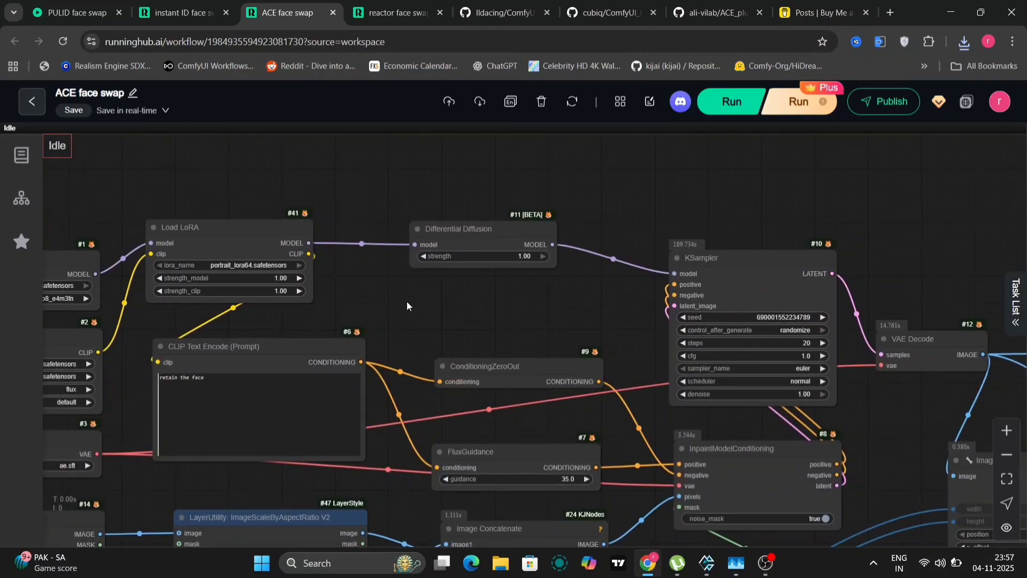
left_click_drag(407, 301, 786, 296)
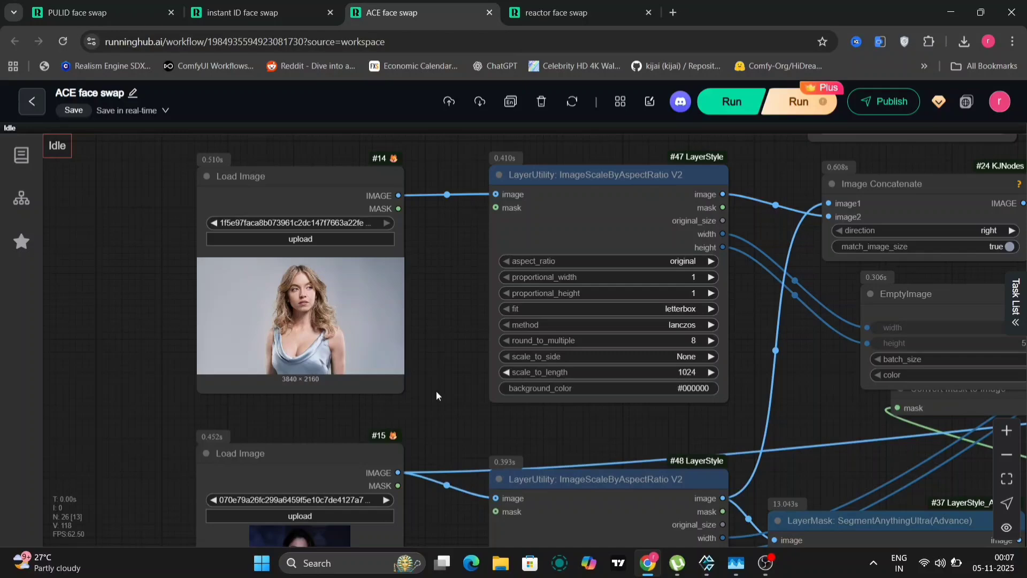
left_click_drag(506, 418, 255, 495)
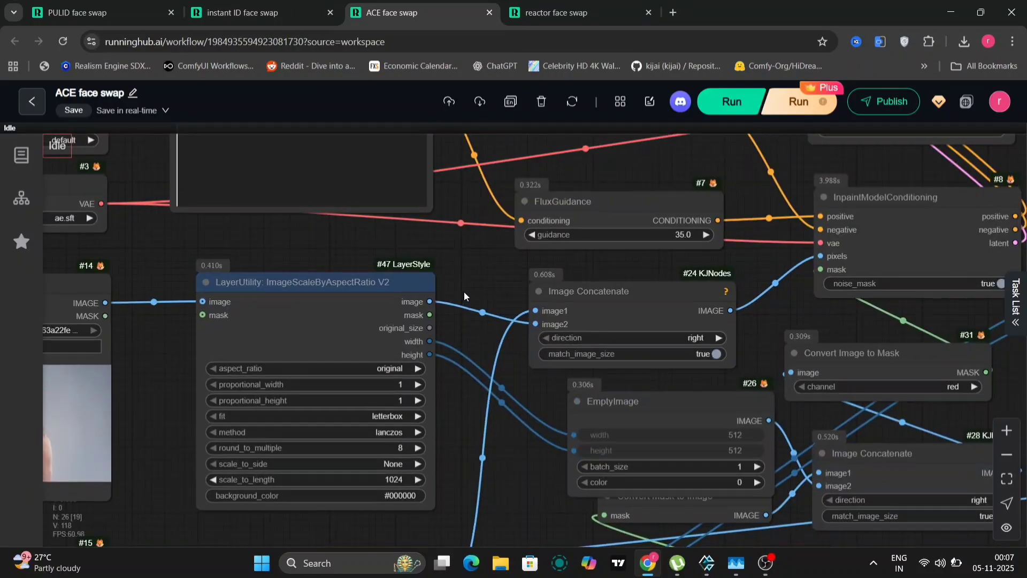
mouse_move(492, 266)
left_mouse_down()
mouse_move(358, 225)
mouse_move(386, 325)
left_mouse_up()
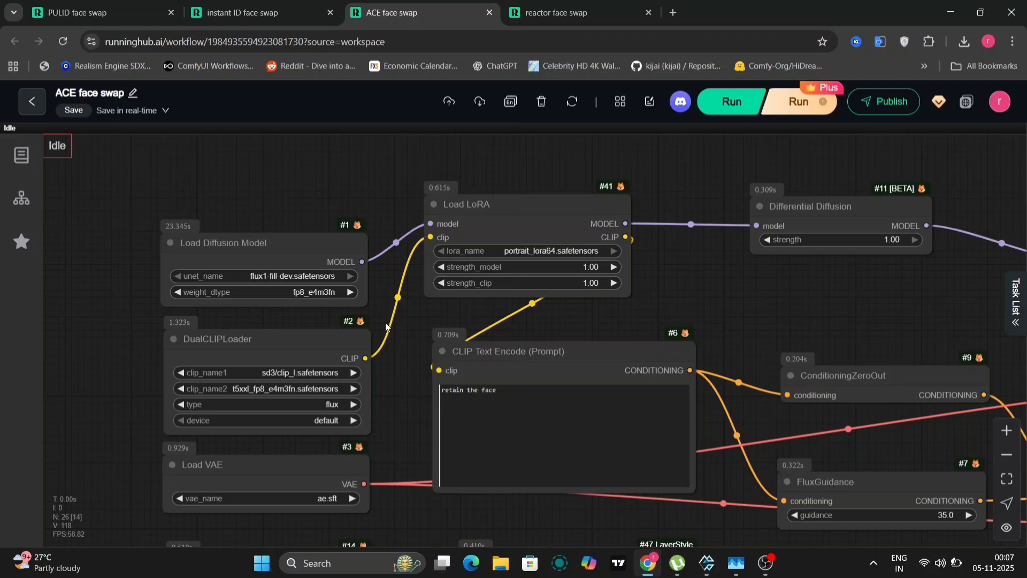
scroll(681, 337, "right", 3)
scroll(643, 476, "right", 8)
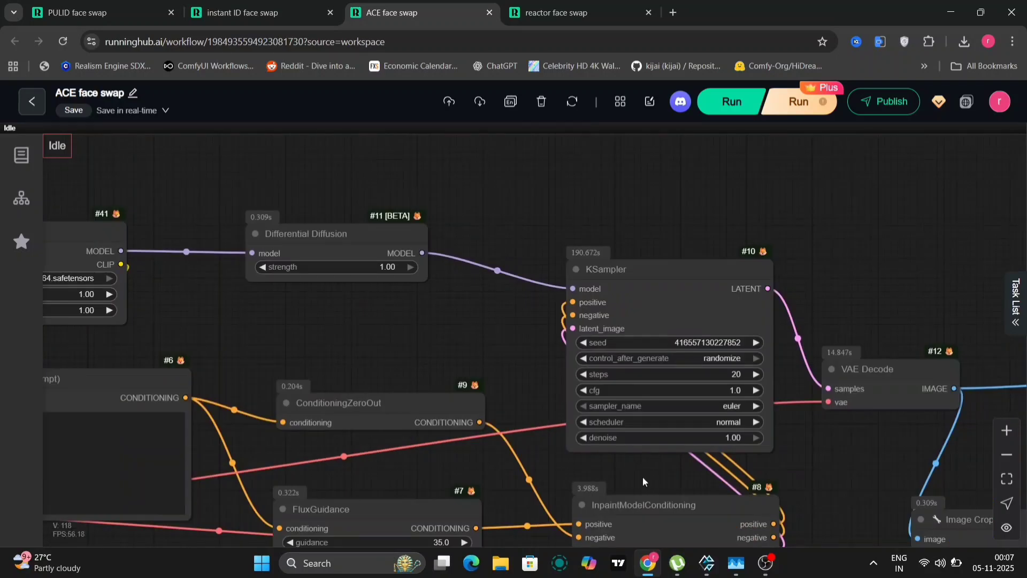
scroll(579, 122, "down", 8)
scroll(758, 354, "down", 2)
scroll(762, 353, "down", 3)
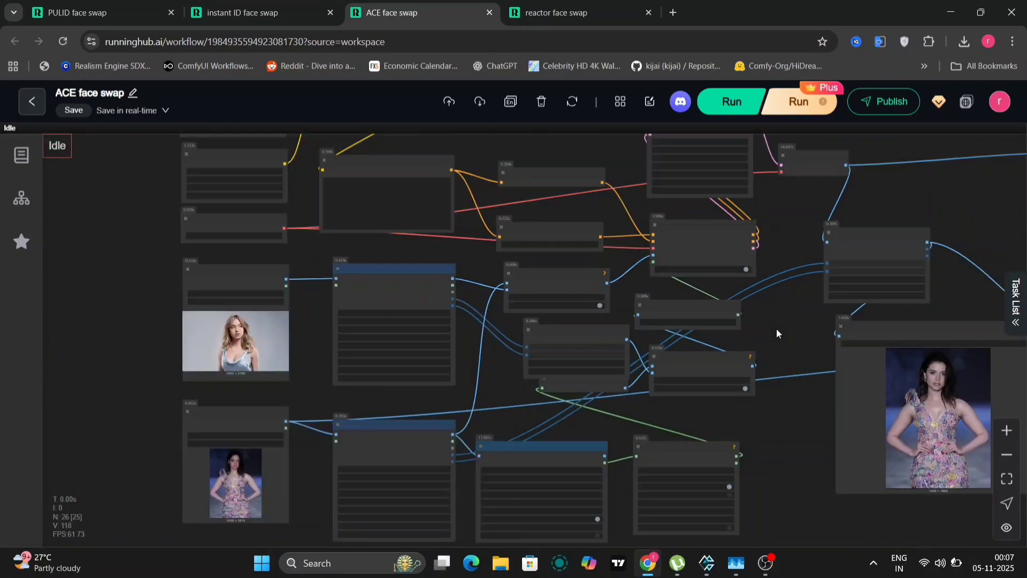
scroll(766, 353, "up", 2)
scroll(770, 354, "up", 1)
scroll(771, 354, "up", 2)
scroll(806, 315, "up", 3)
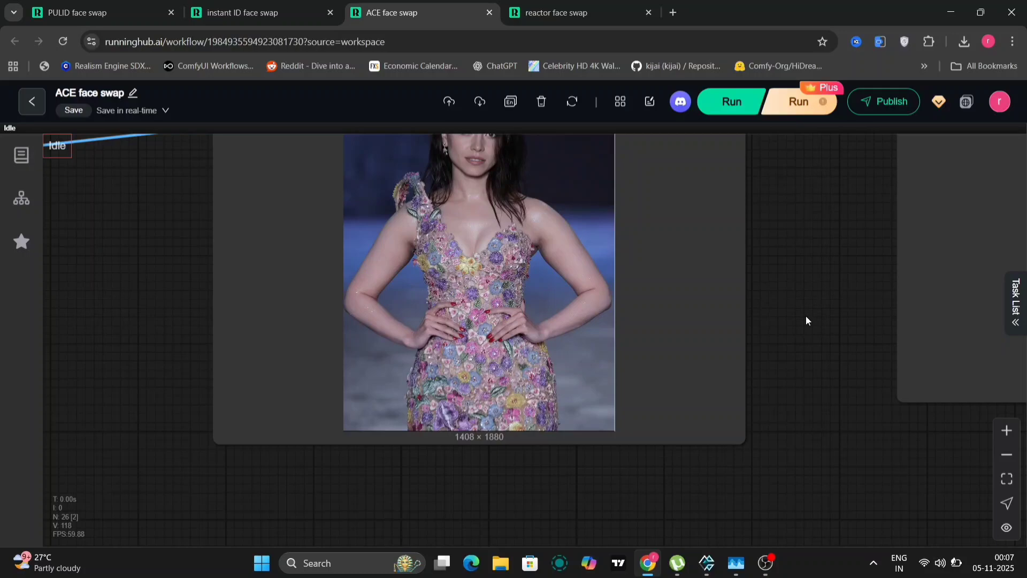
scroll(784, 488, "left", 3)
Download the ACE result image from the Save Image node and dismiss the downloads notice.
right_click(645, 398)
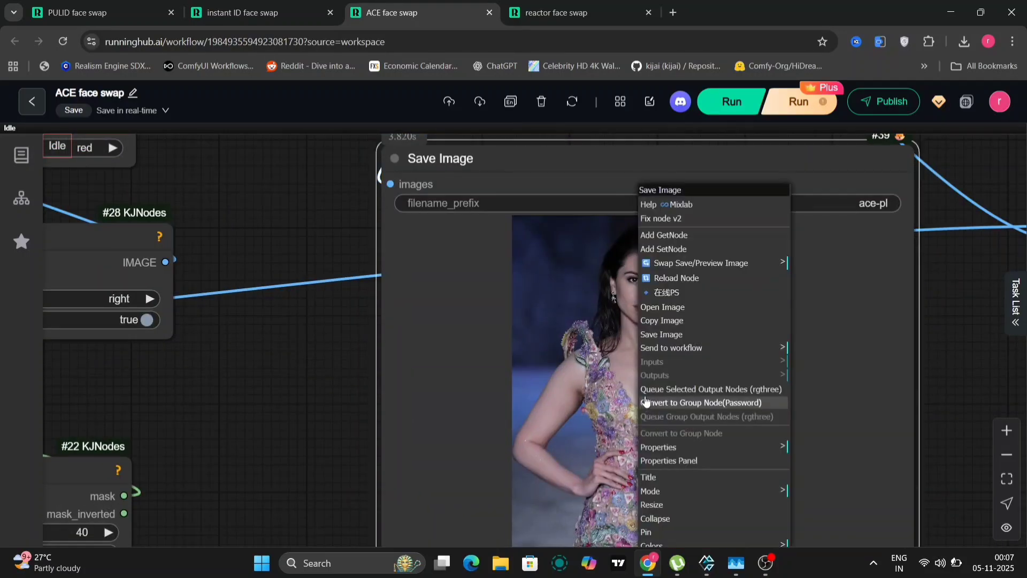
left_click(680, 337)
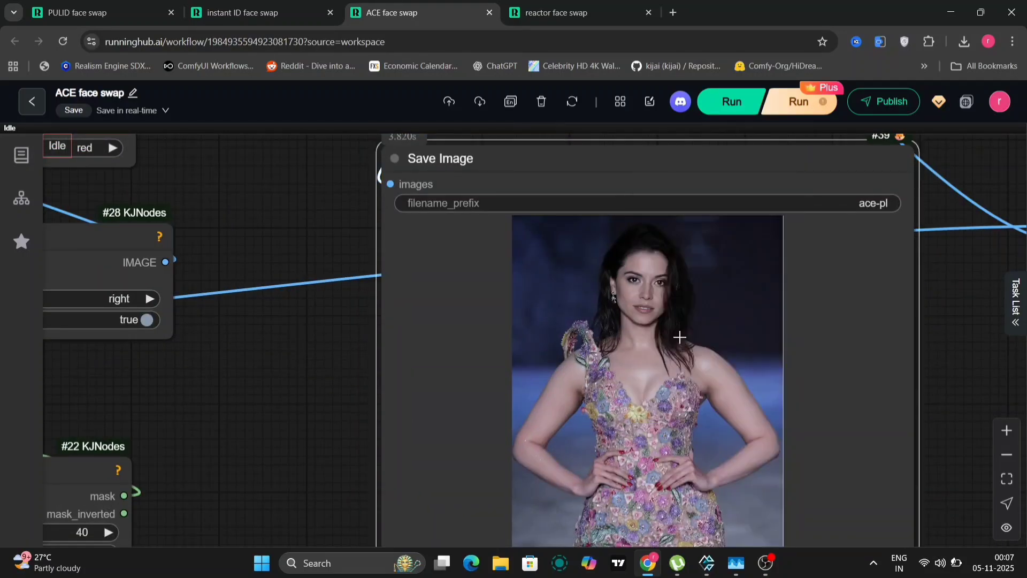
left_click(317, 366)
scroll(301, 295, "down", 3)
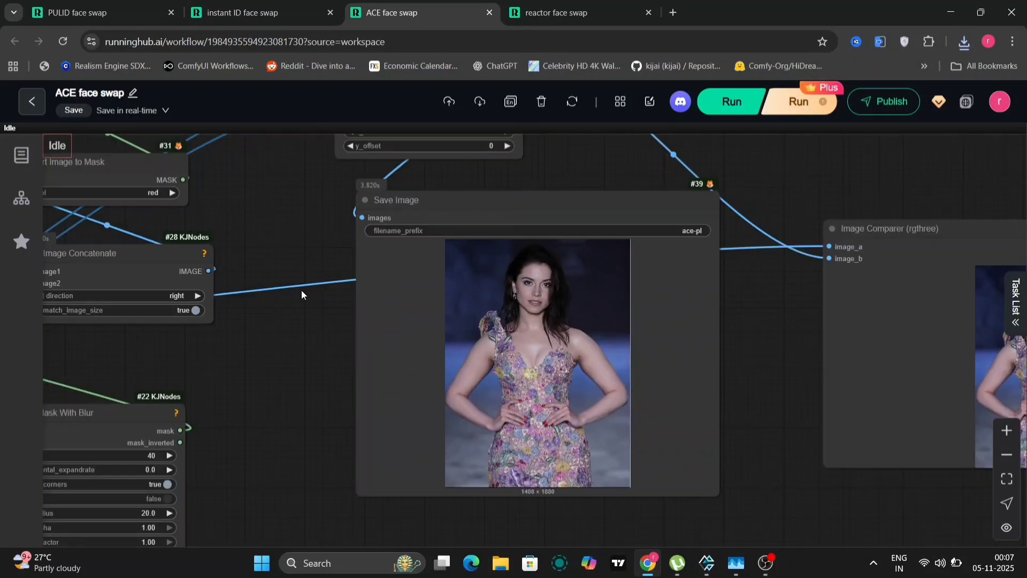
left_click(546, 11)
Check the Fast Face Swap settings and save the swapped preview image to the computer.
left_click(793, 318)
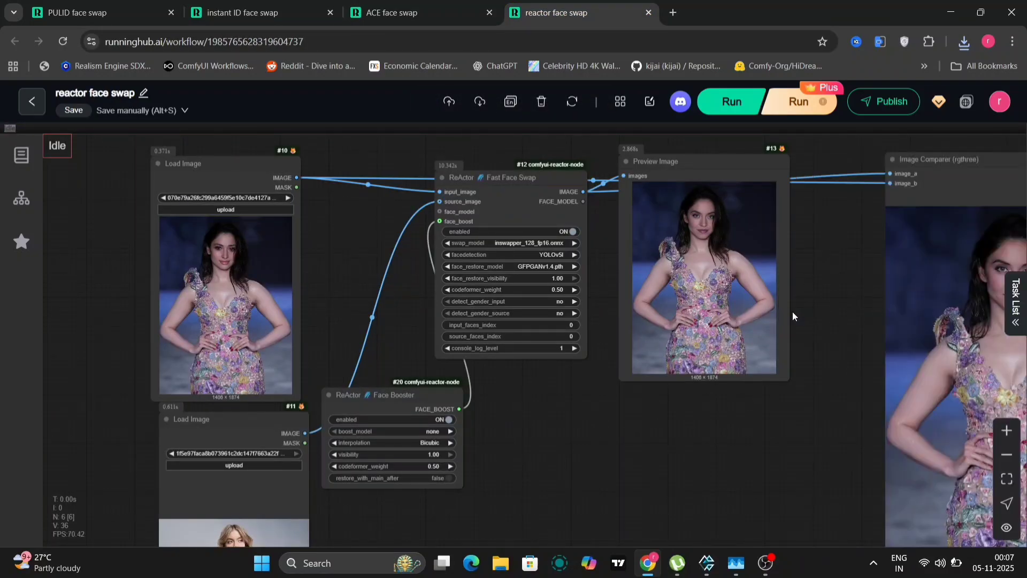
left_click_drag(370, 318, 490, 321)
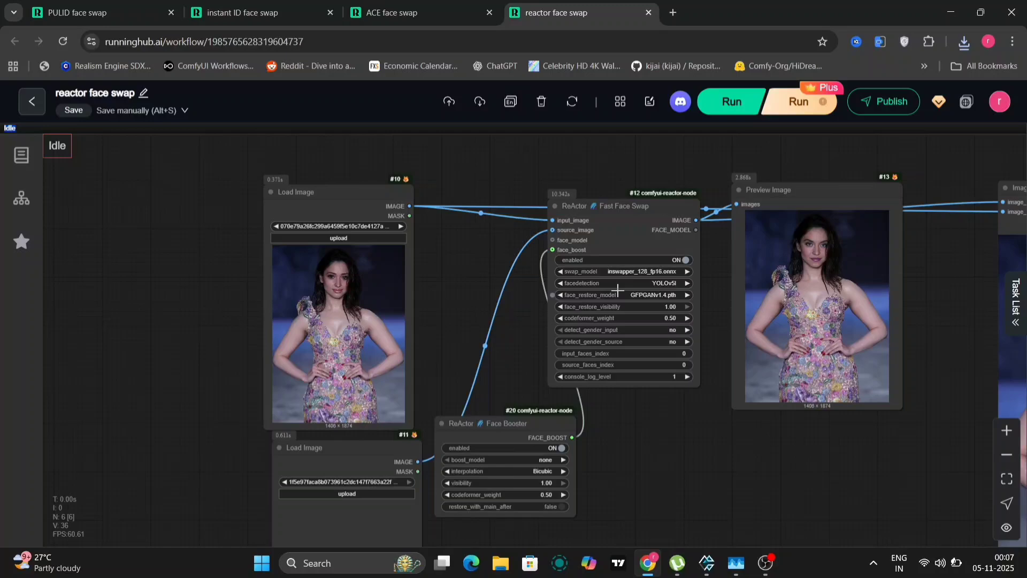
scroll(648, 284, "up", 3)
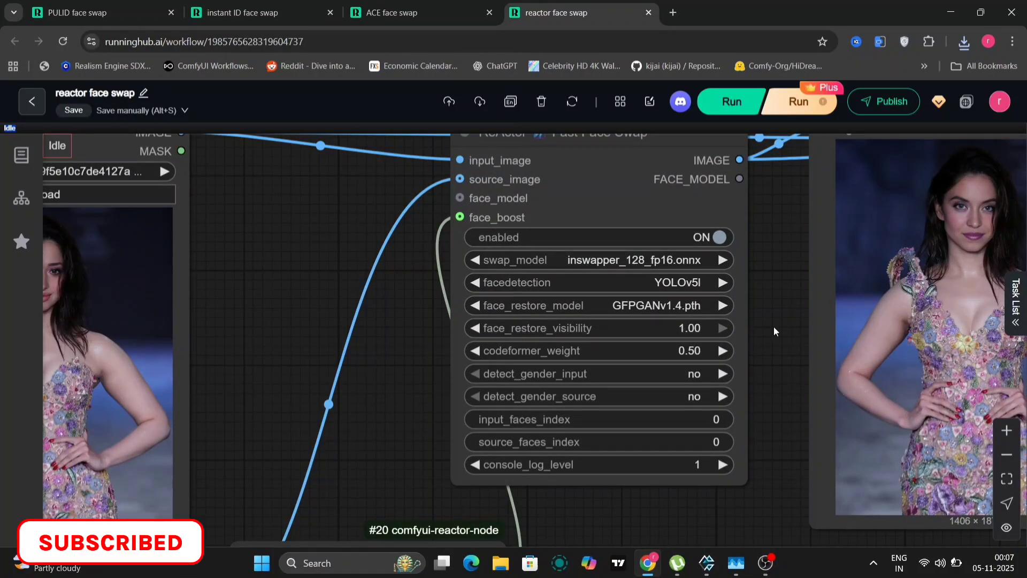
left_click_drag(773, 326, 381, 329)
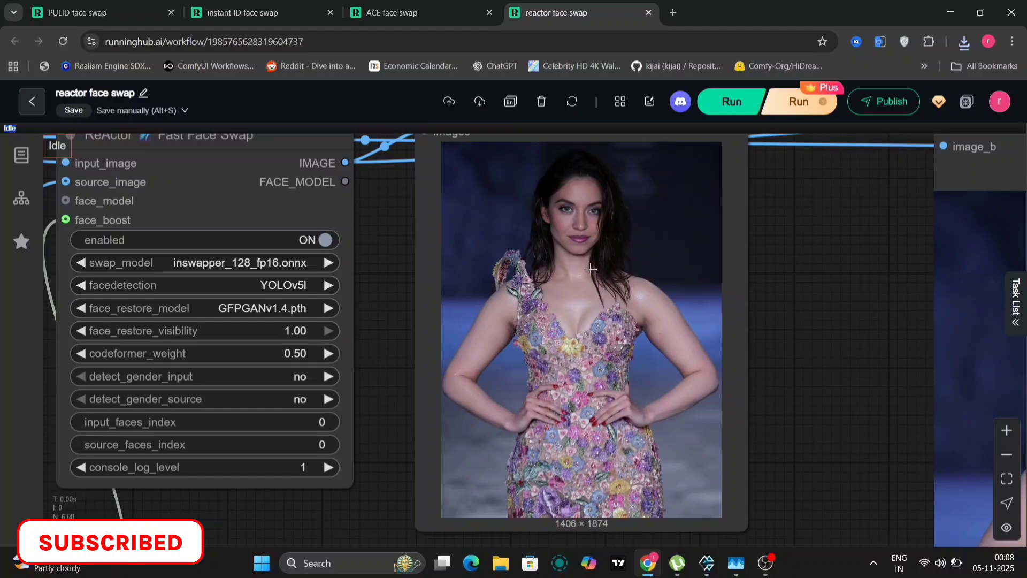
right_click(618, 321)
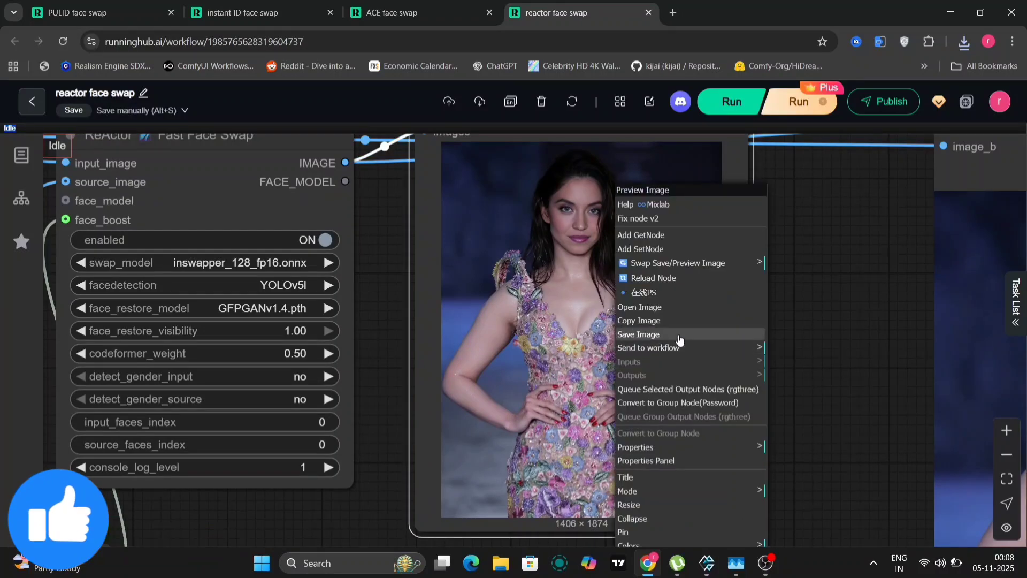
left_click(677, 337)
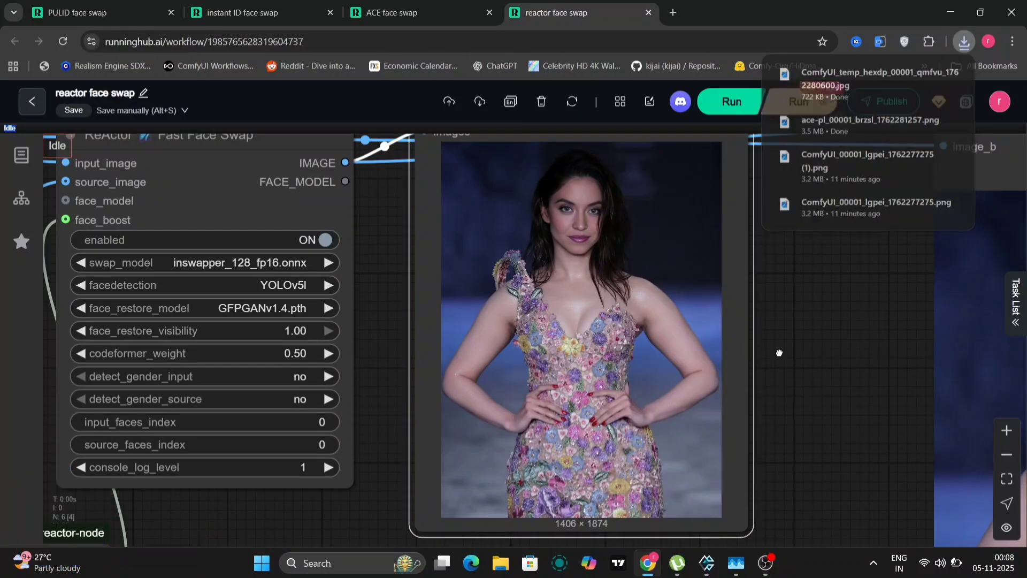
scroll(508, 337, "down", 5)
scroll(508, 337, "down", 4)
left_click_drag(509, 336, 377, 282)
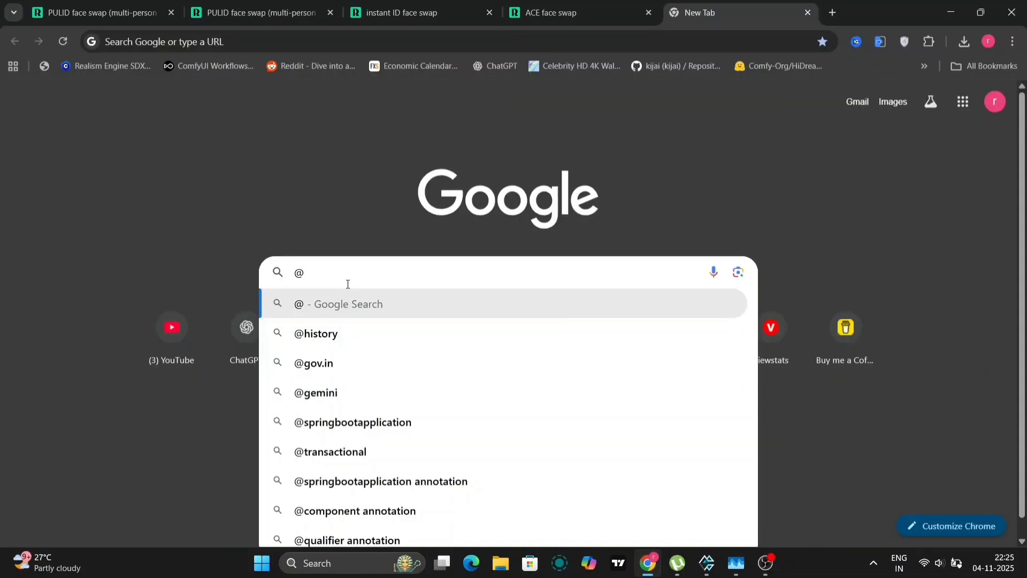
Search Google for 'aisaver face swap'.
key("BackSpace")
type("aisav")
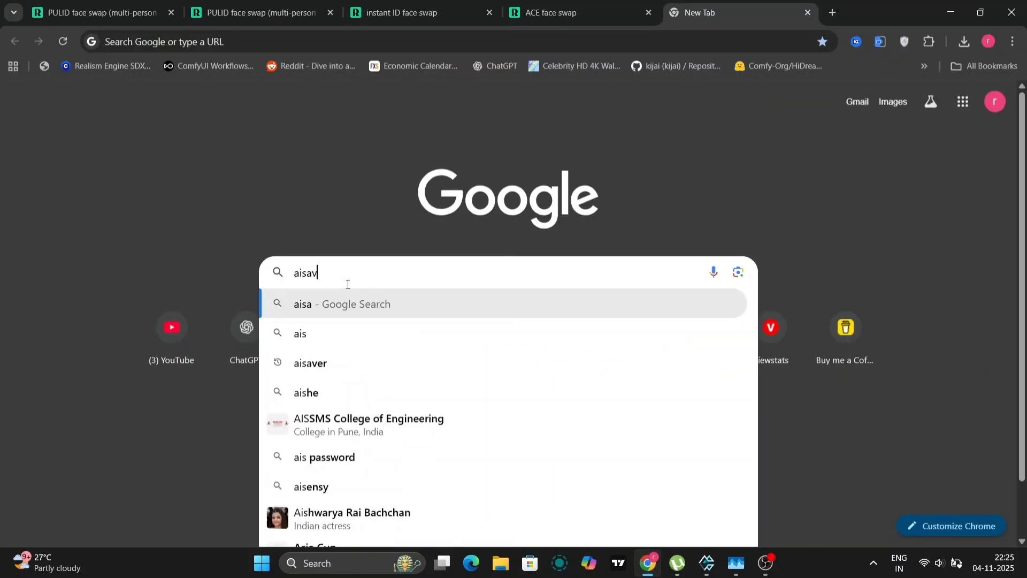
type("er face s")
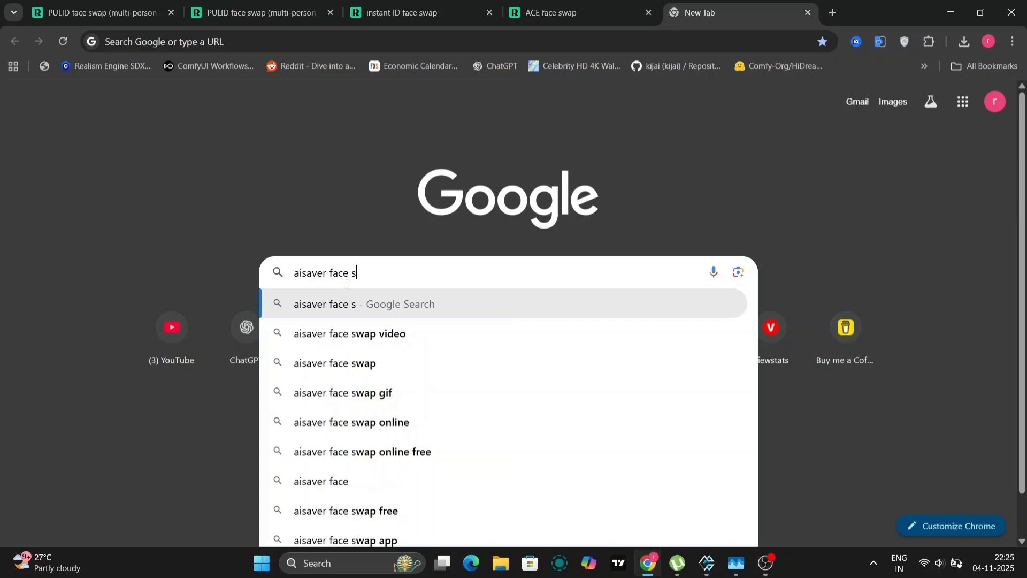
type("wap")
key("Return")
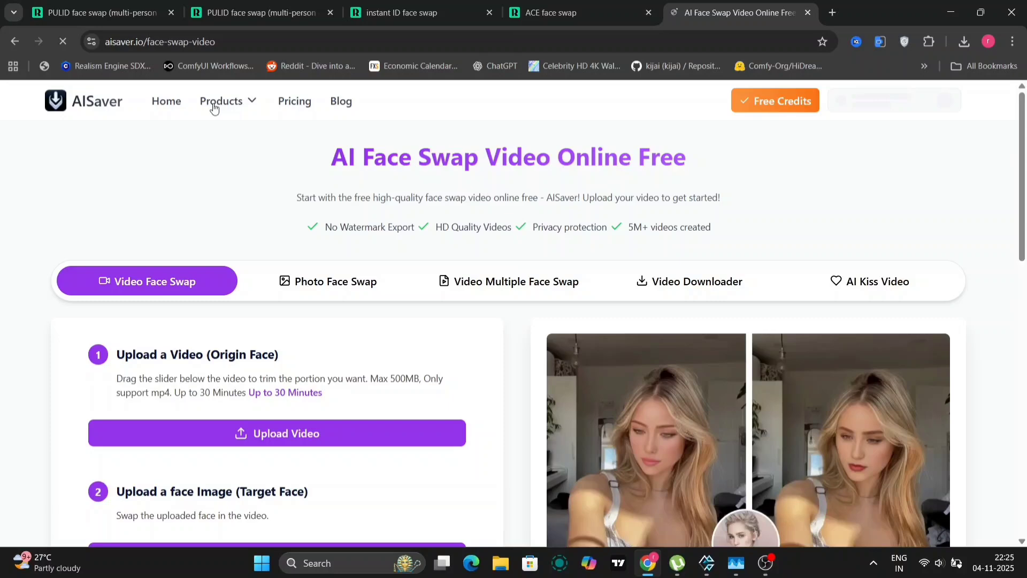
scroll(374, 366, "down", 2)
scroll(366, 373, "down", 10)
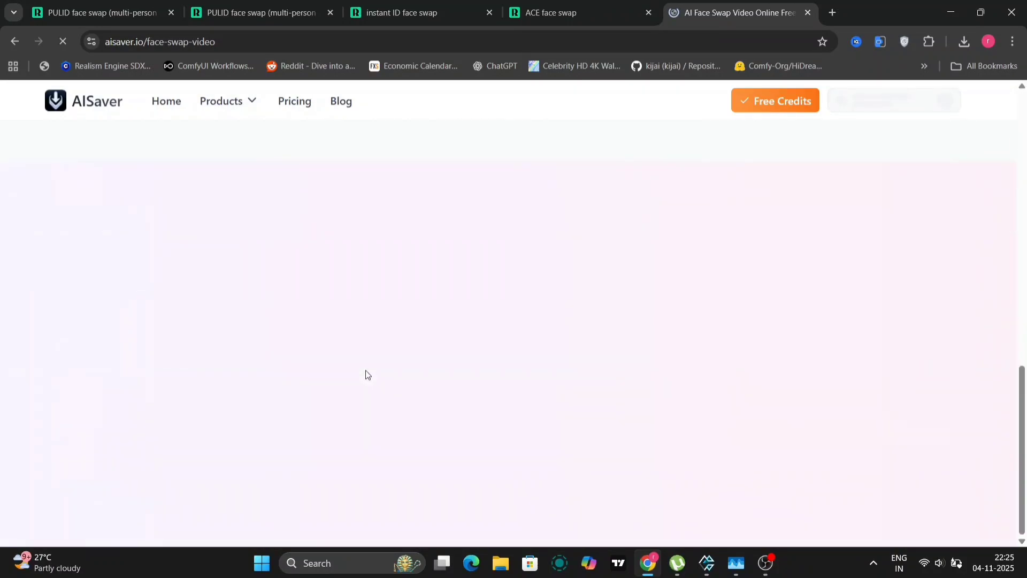
scroll(366, 375, "up", 10)
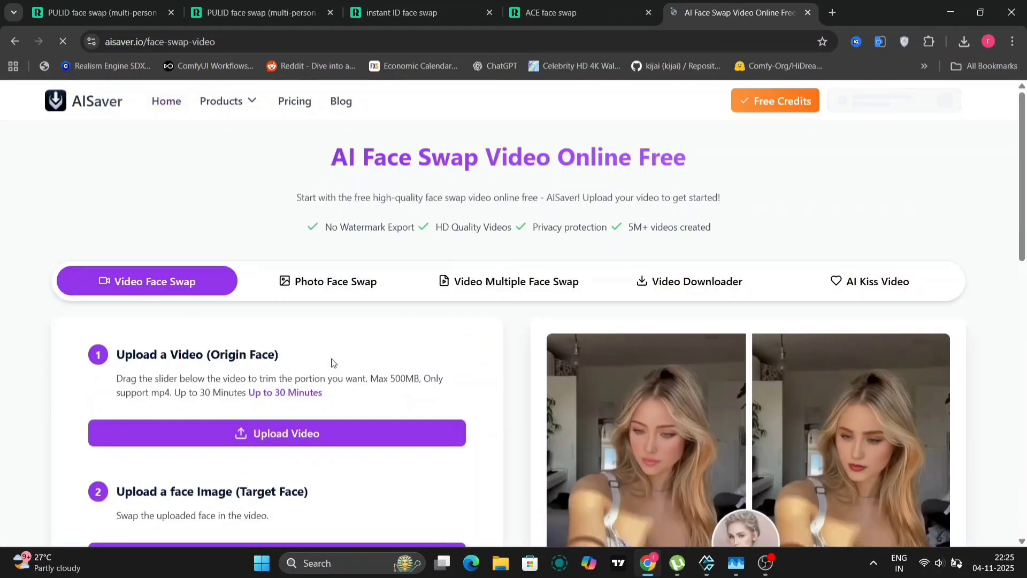
scroll(367, 373, "down", 1)
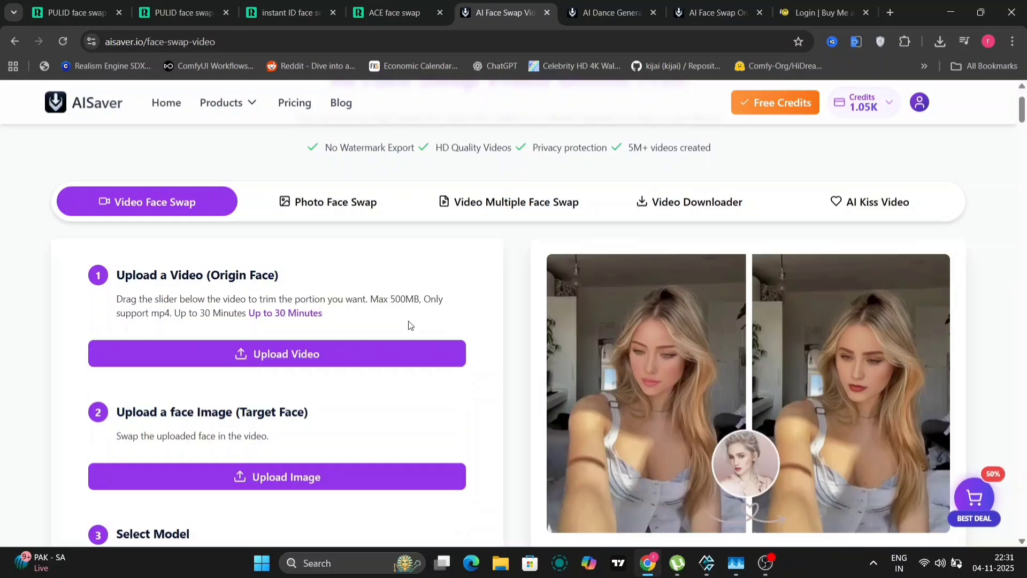
Upload the source video and face photo, then start the Basic HD video face swap.
left_click(258, 358)
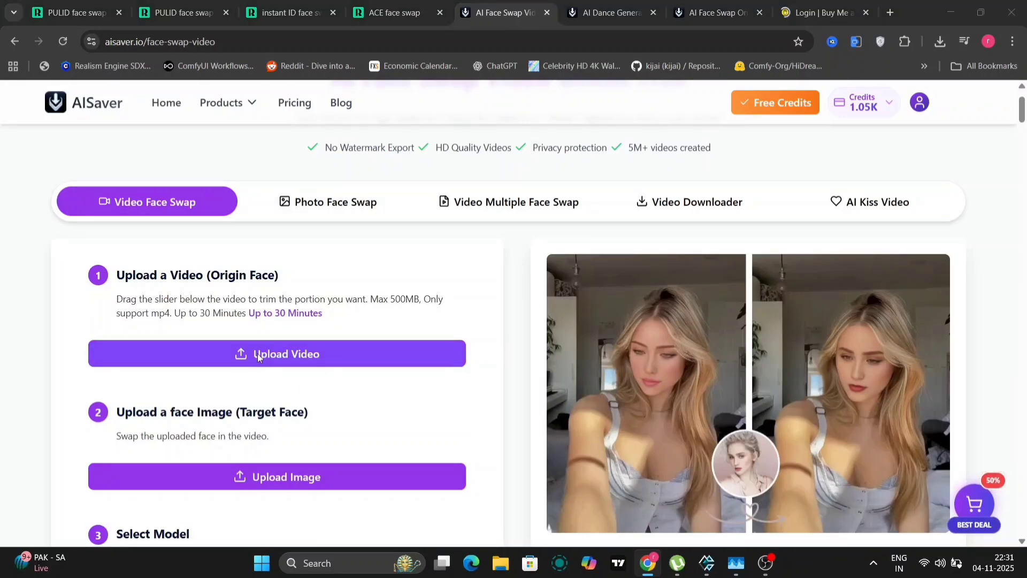
scroll(265, 330, "down", 5)
double_click(265, 330)
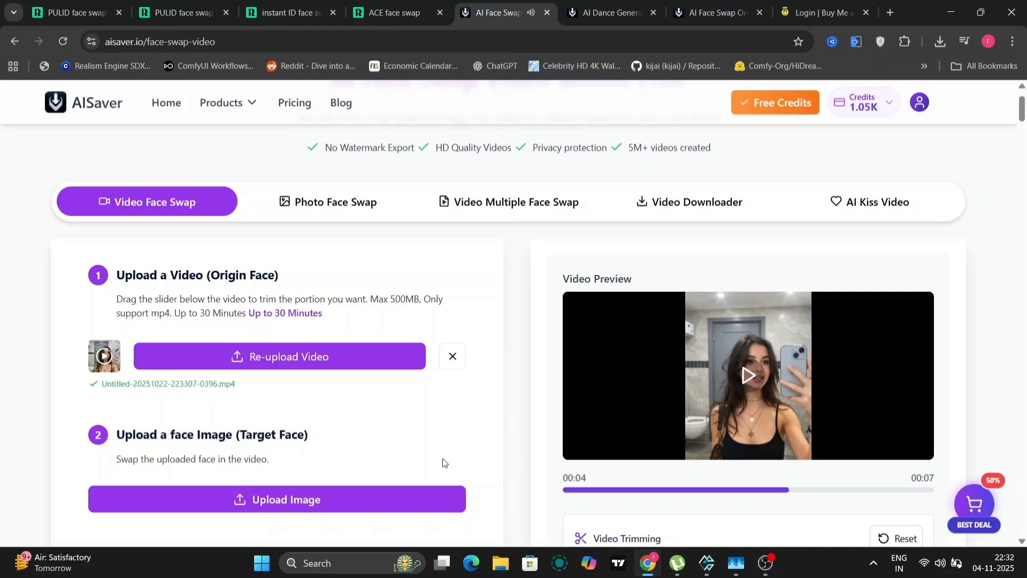
scroll(372, 439, "down", 1)
left_click(325, 420)
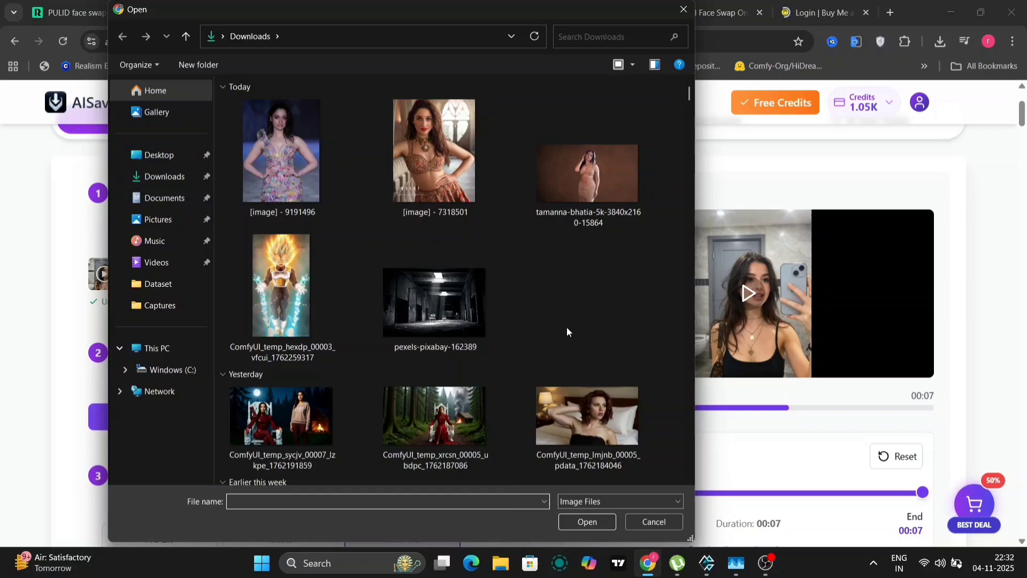
left_click(588, 438)
double_click(588, 436)
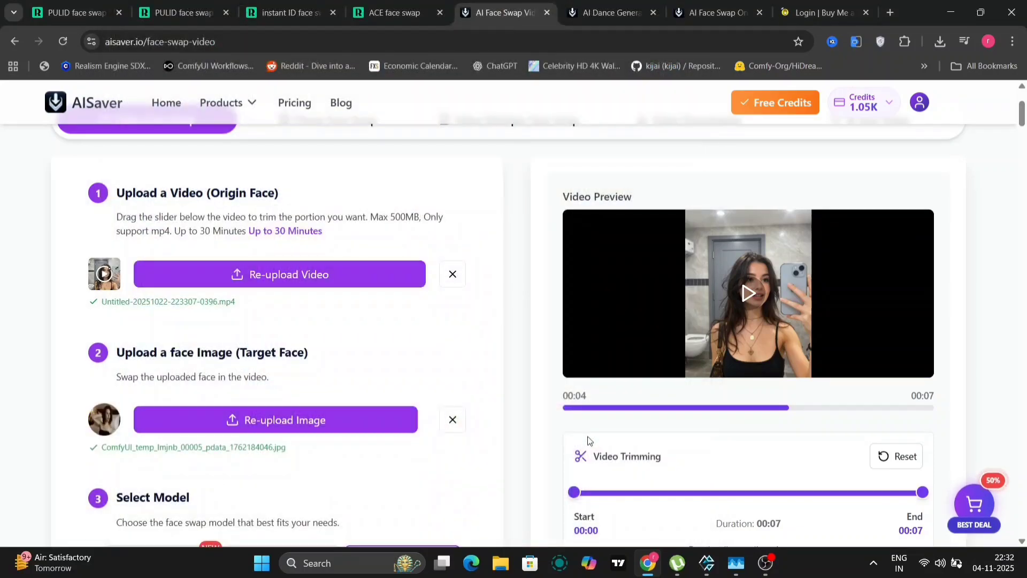
scroll(490, 386, "down", 3)
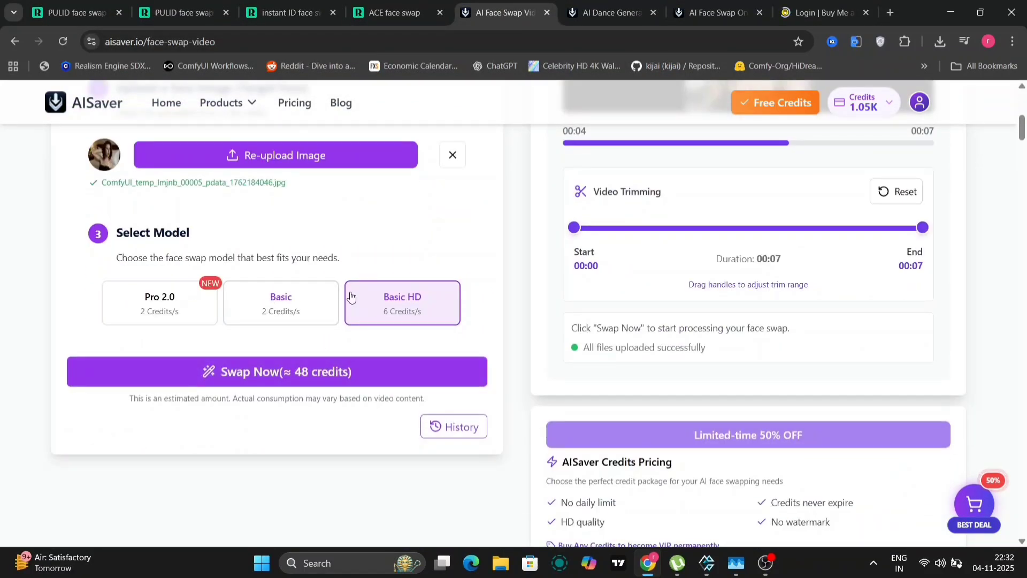
left_click(301, 372)
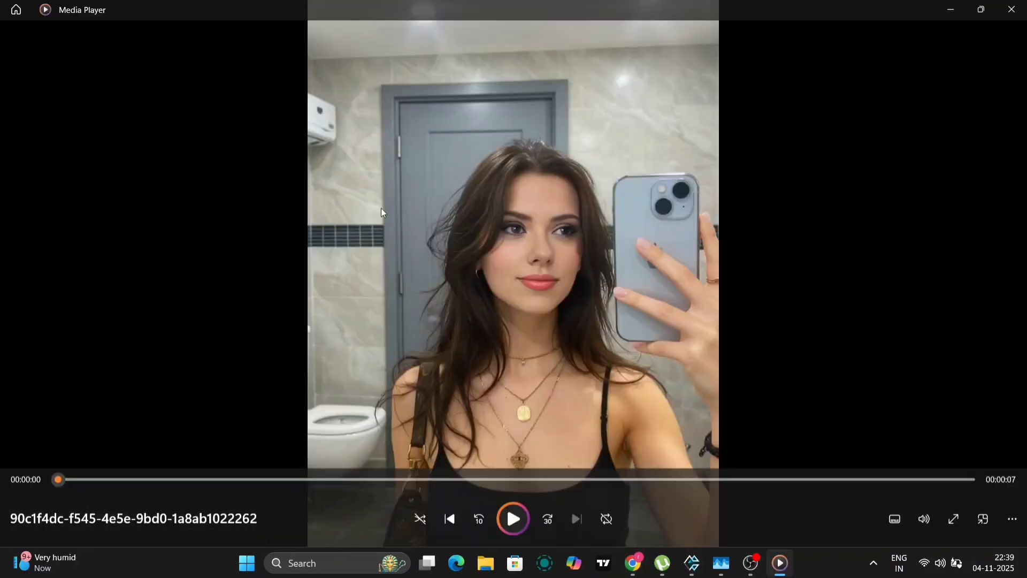
Play the face-swapped mirror-selfie video in Media Player.
left_click(513, 517)
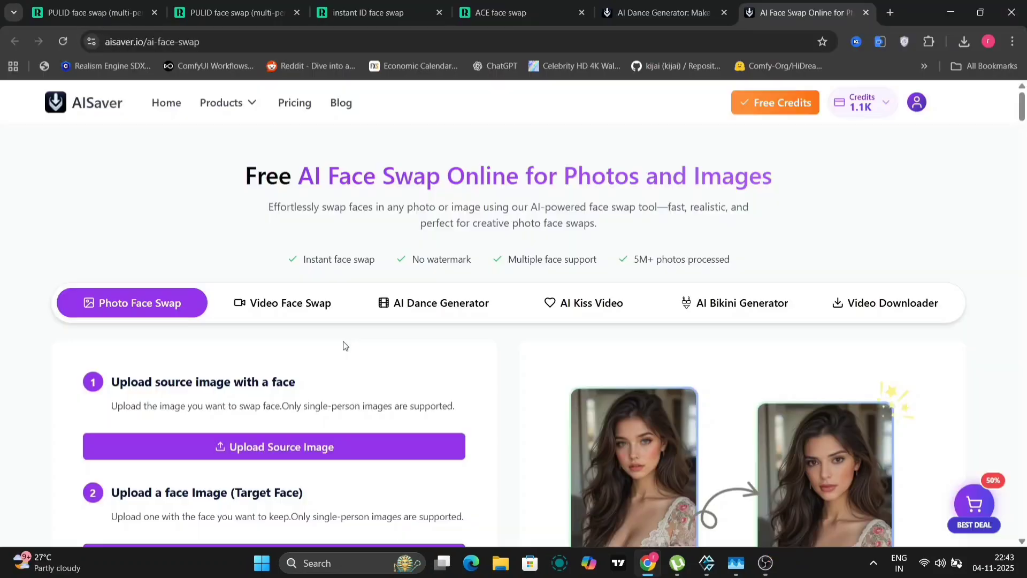
scroll(439, 421, "down", 1)
scroll(471, 443, "down", 1)
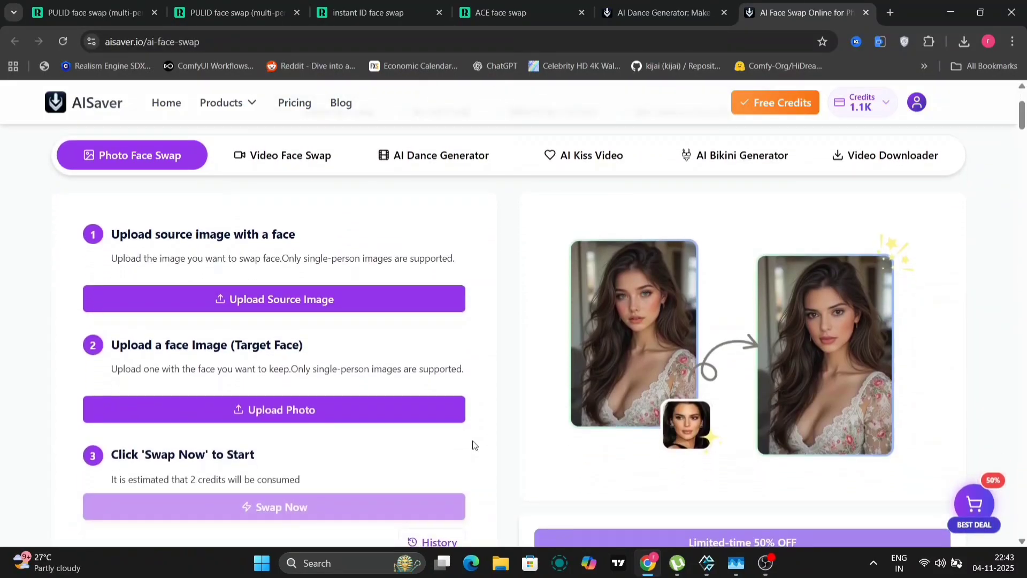
Upload the runway photo as the source and the blonde portrait from Downloads as the face.
left_click(327, 306)
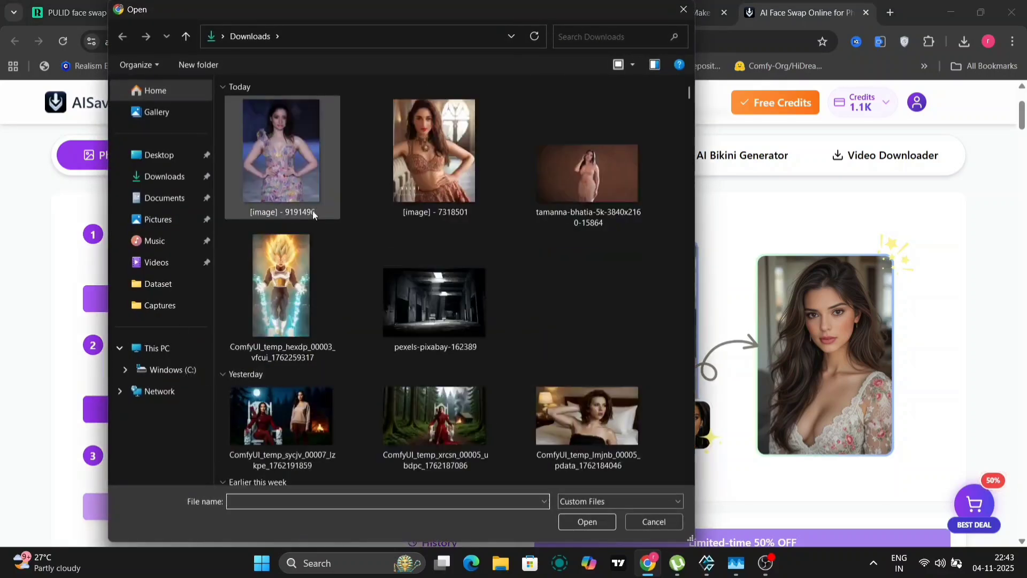
double_click(291, 188)
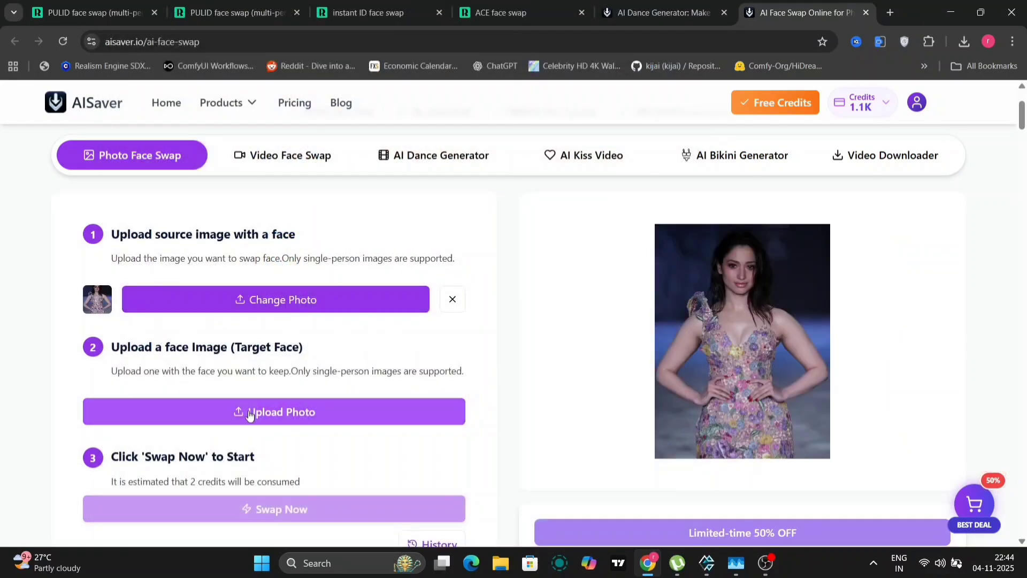
left_click(246, 413)
scroll(623, 328, "down", 5)
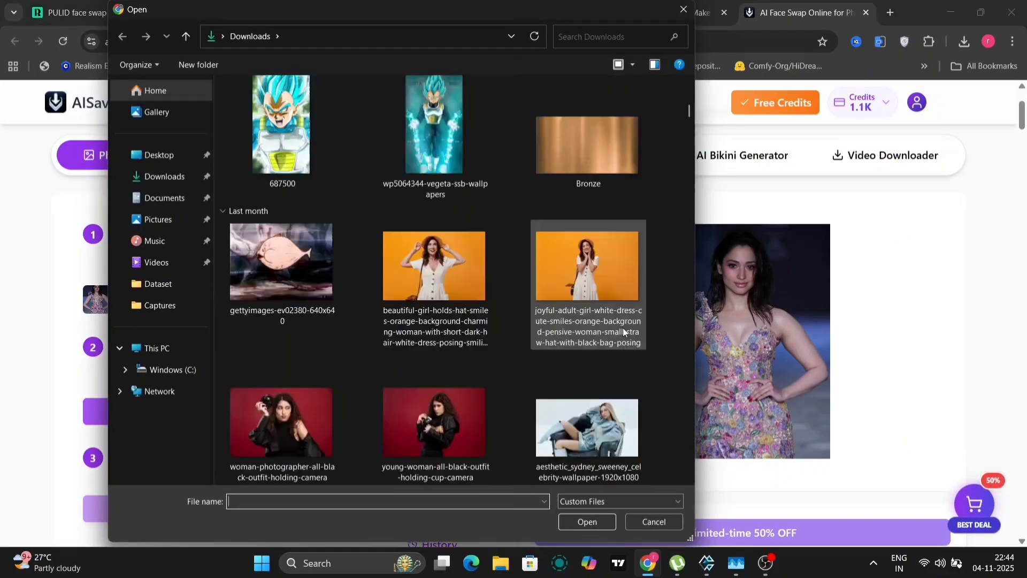
scroll(623, 328, "down", 3)
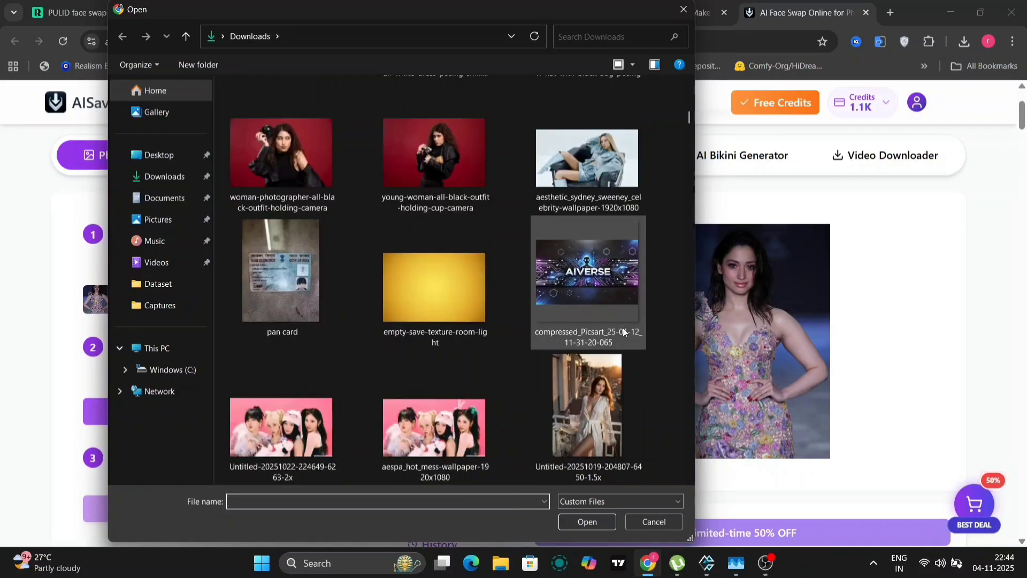
scroll(622, 327, "down", 2)
scroll(623, 327, "down", 2)
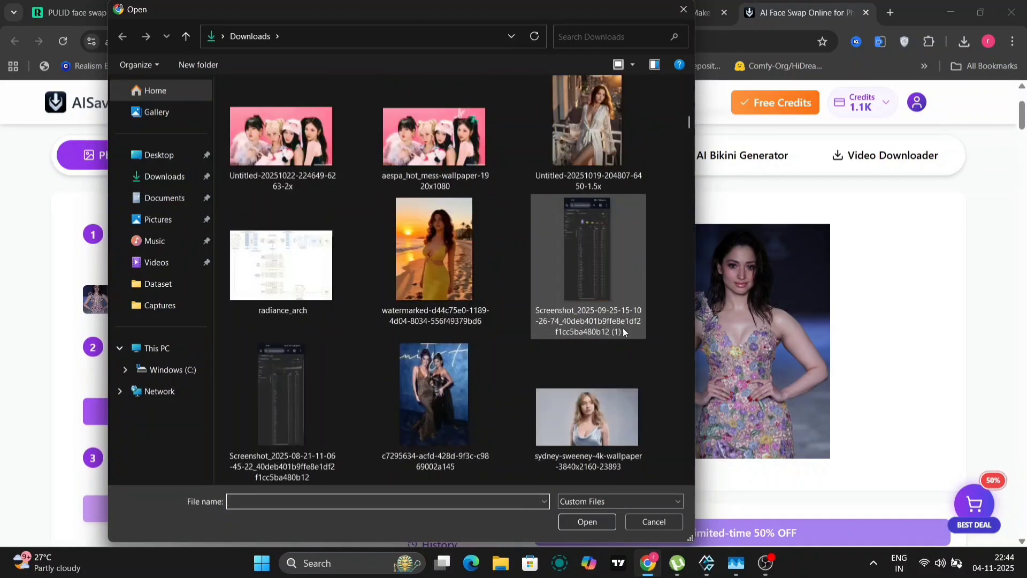
double_click(609, 418)
scroll(513, 453, "down", 2)
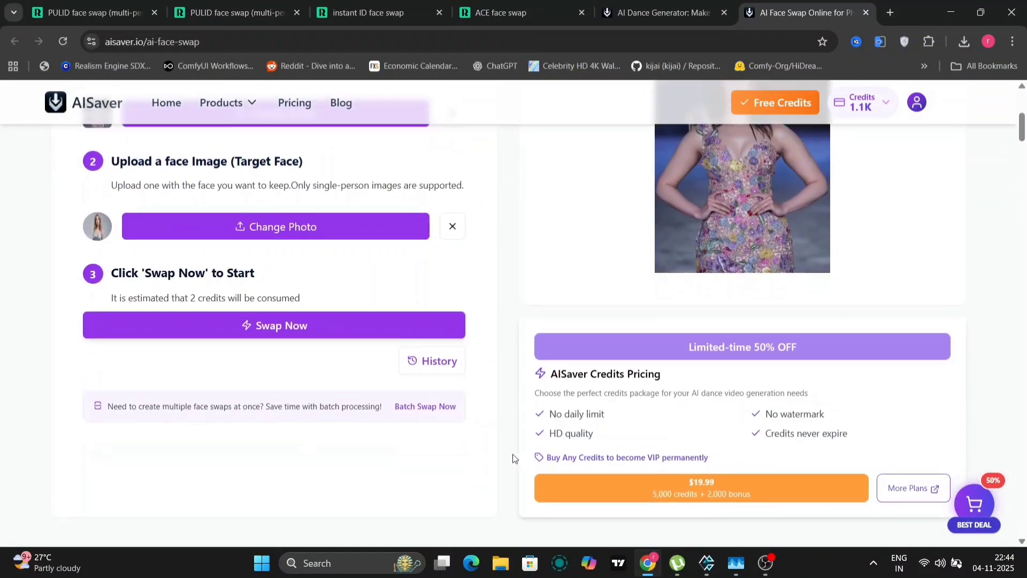
Generate the photo swap, review face-swap-6153911.jpg, then hide the viewer and close the preview.
left_click(311, 325)
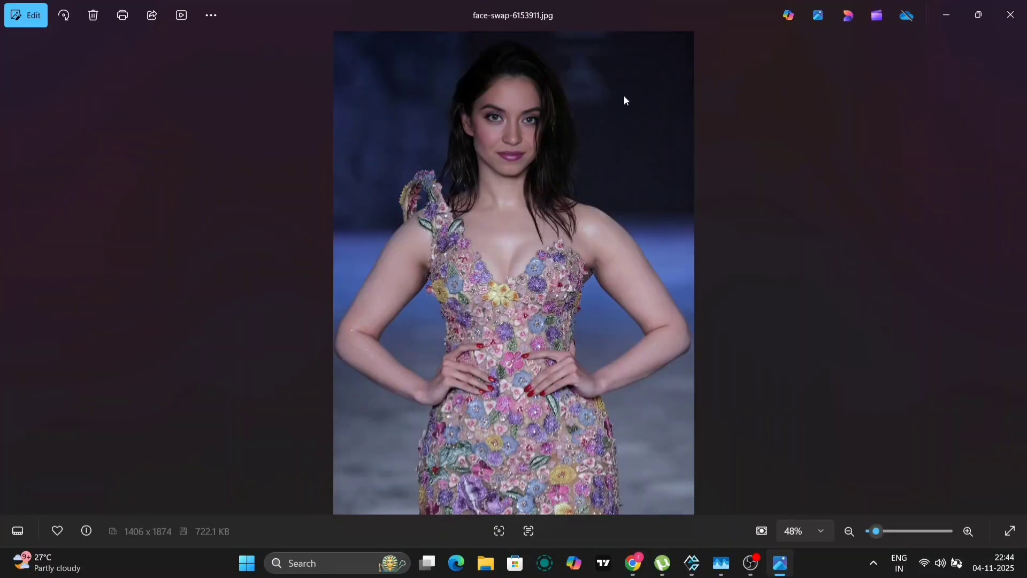
left_click(947, 17)
left_click(642, 129)
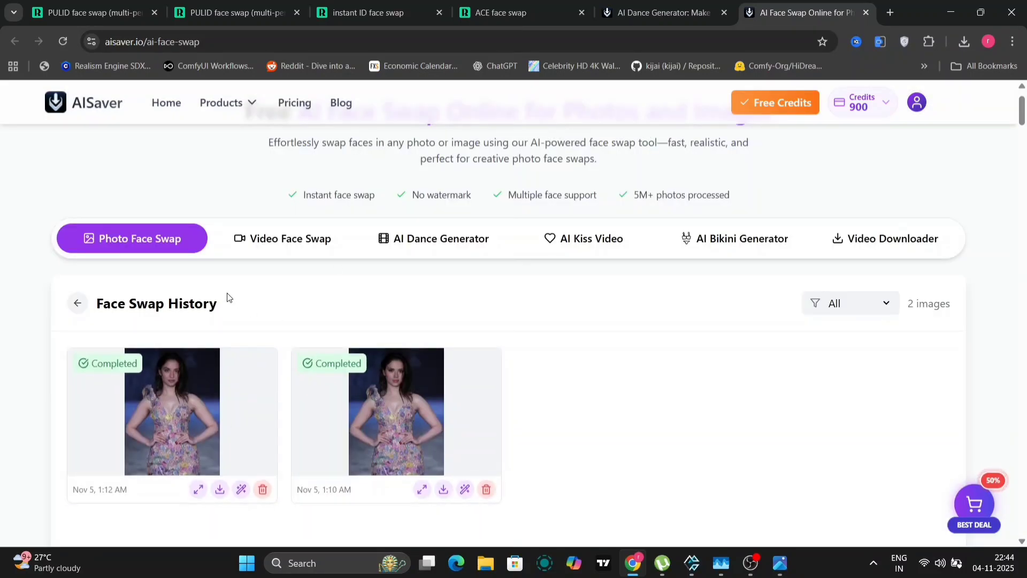
left_click(433, 238)
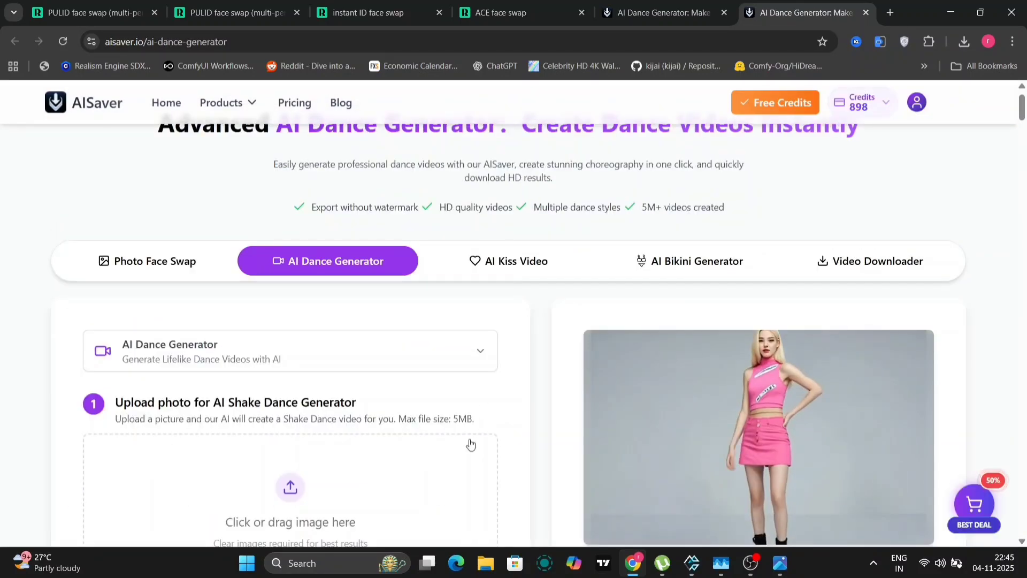
scroll(471, 444, "down", 2)
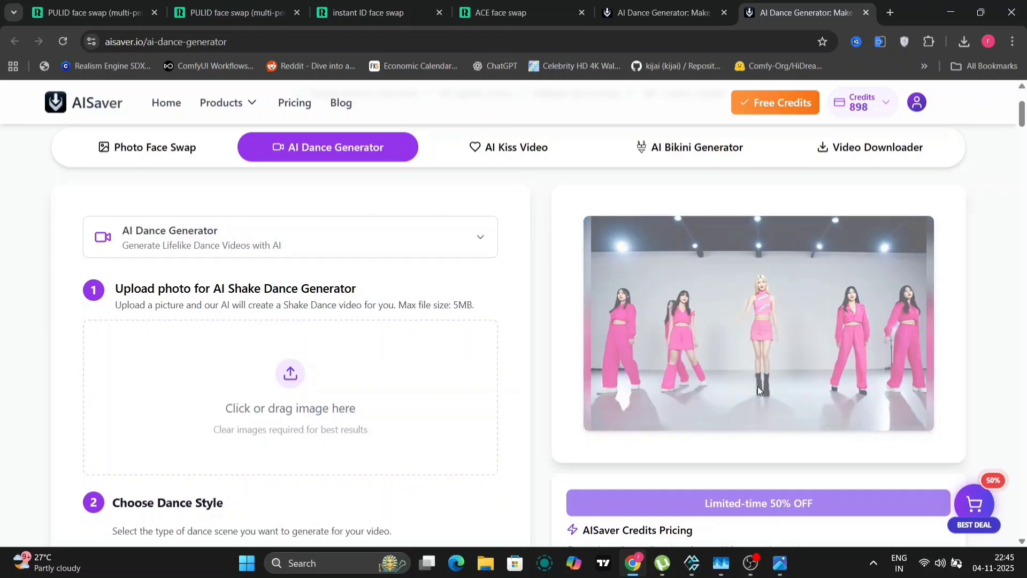
scroll(393, 405, "down", 3)
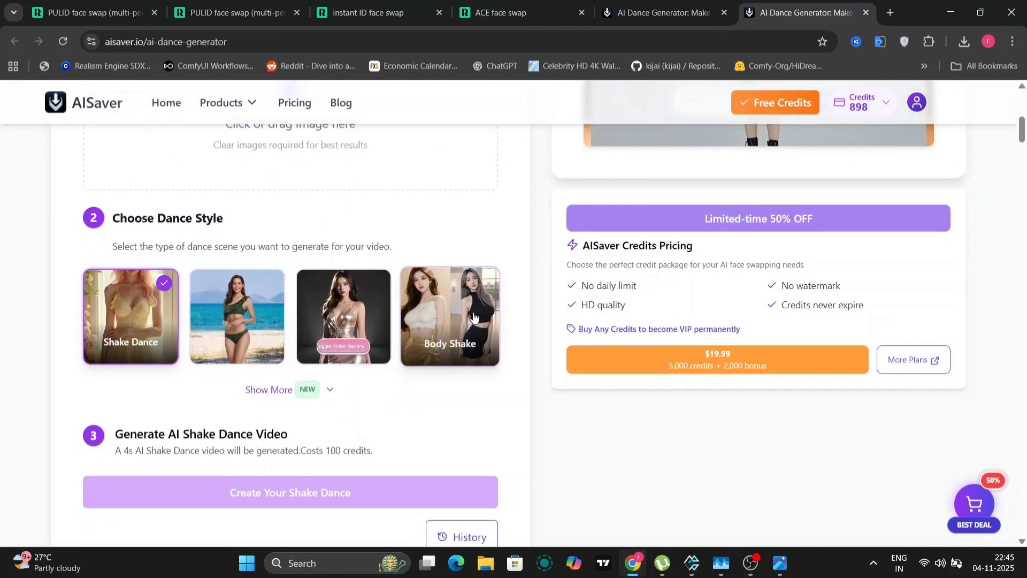
scroll(473, 318, "up", 4)
Upload the two-women photo from Downloads, generate the Shake Dance video, and replay it.
left_click(328, 327)
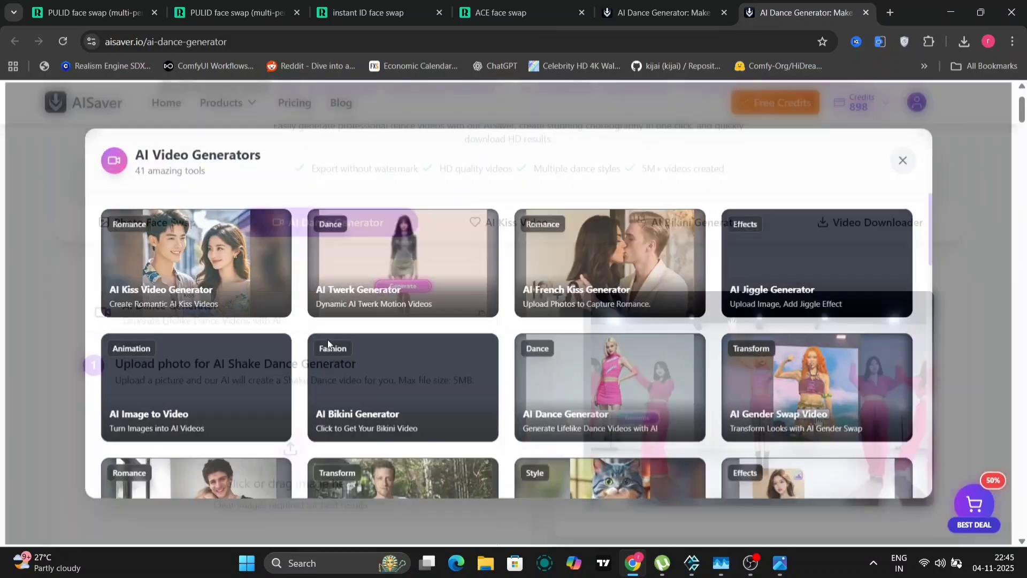
scroll(590, 414, "down", 2)
scroll(561, 377, "down", 8)
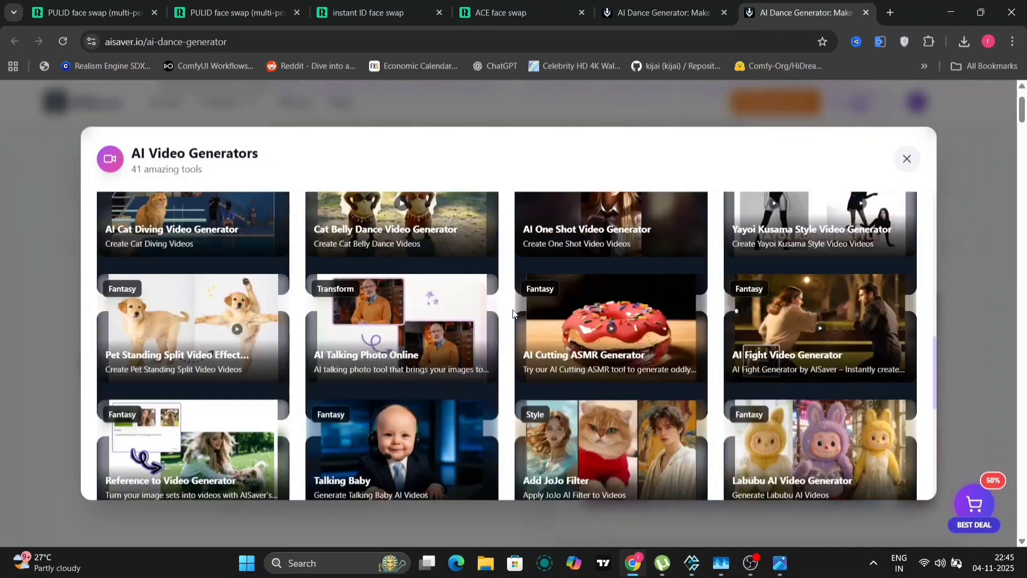
scroll(513, 313, "down", 3)
left_click(905, 158)
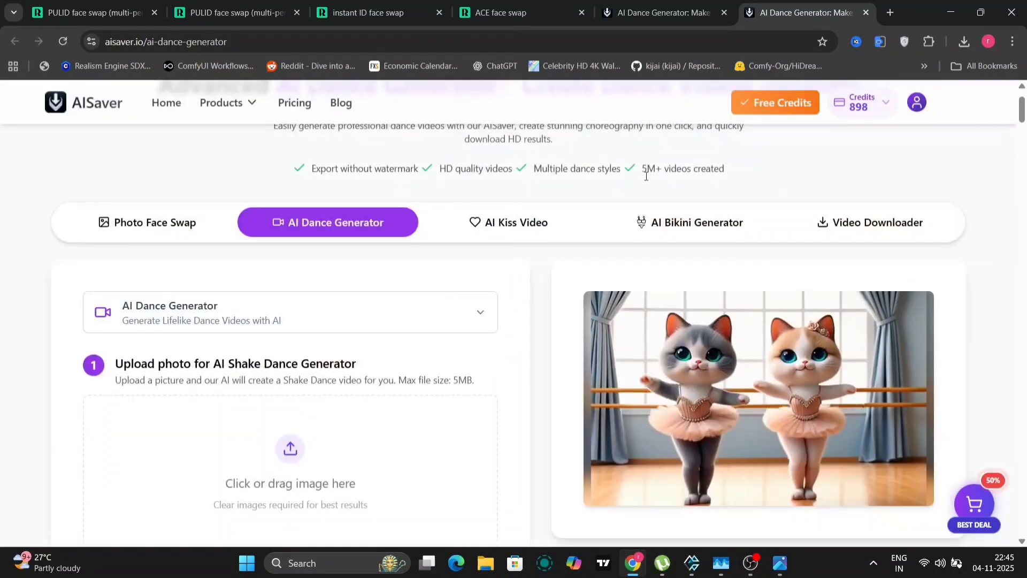
left_click(280, 453)
left_click(416, 268)
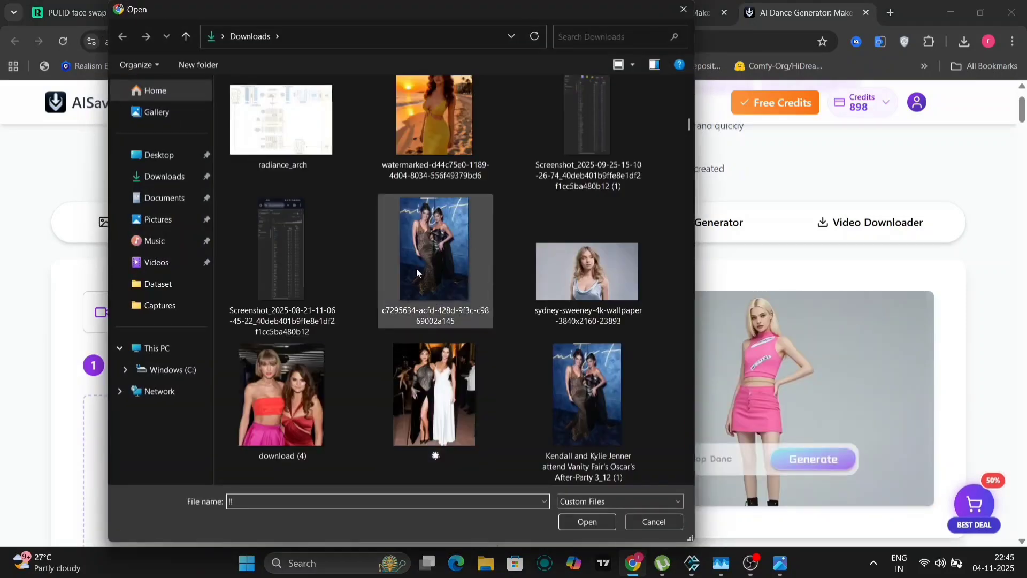
double_click(439, 236)
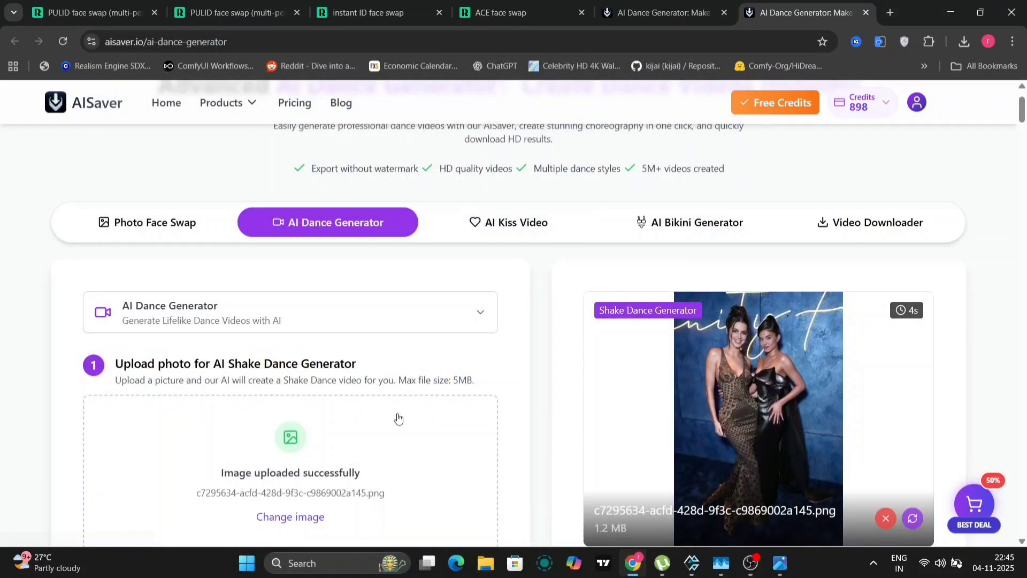
scroll(397, 413, "down", 3)
scroll(397, 413, "down", 1)
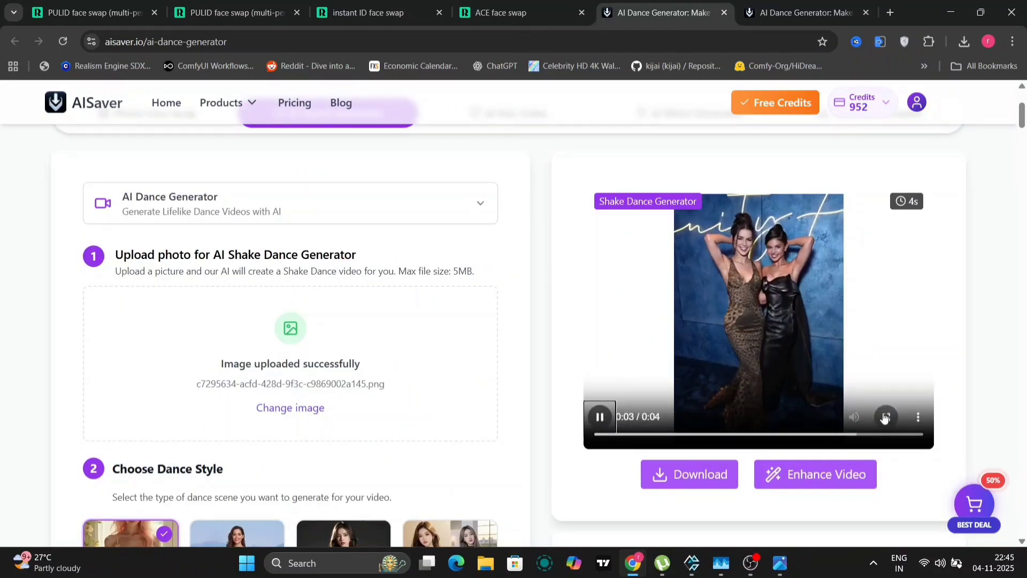
left_click(596, 417)
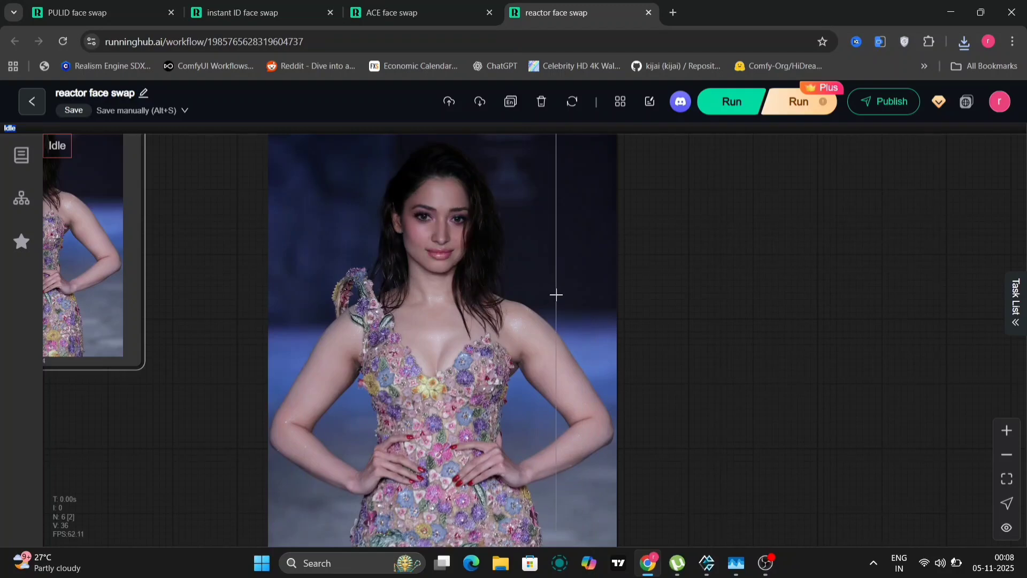
scroll(218, 394, "down", 5)
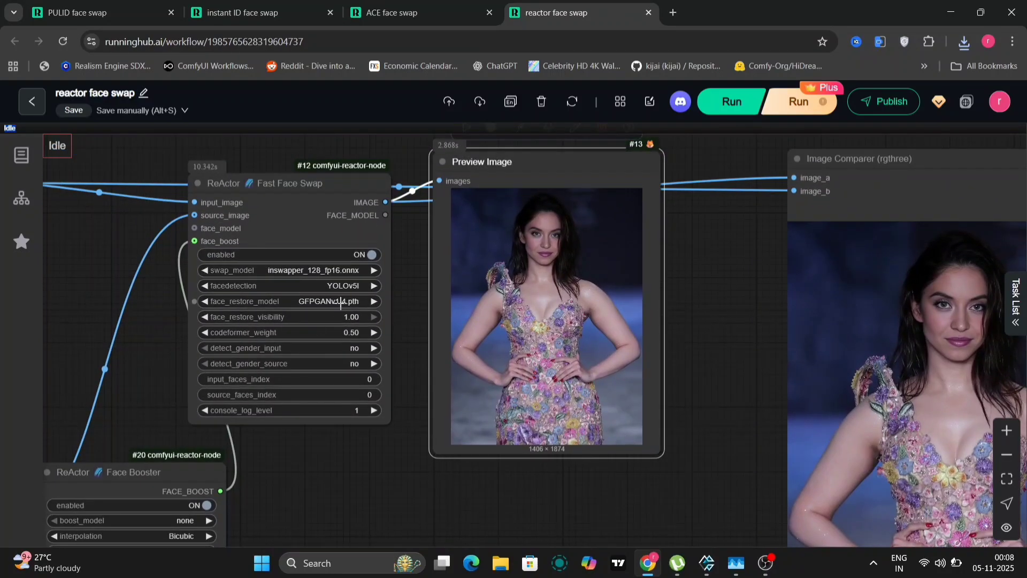
Keep face_restore_model unchanged, run ReActor face swap, and pan to the input and loader nodes.
left_click(341, 302)
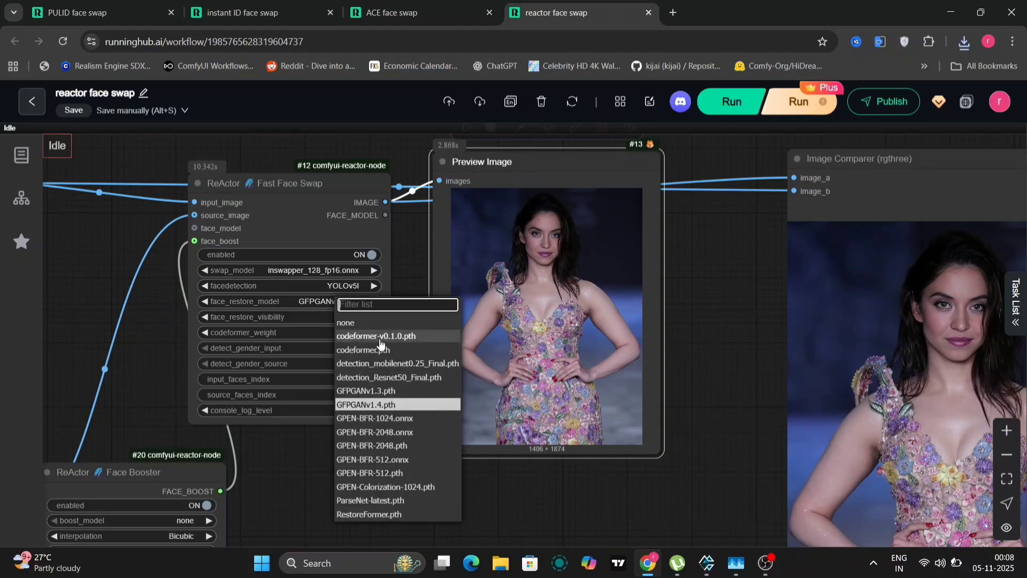
key("Escape")
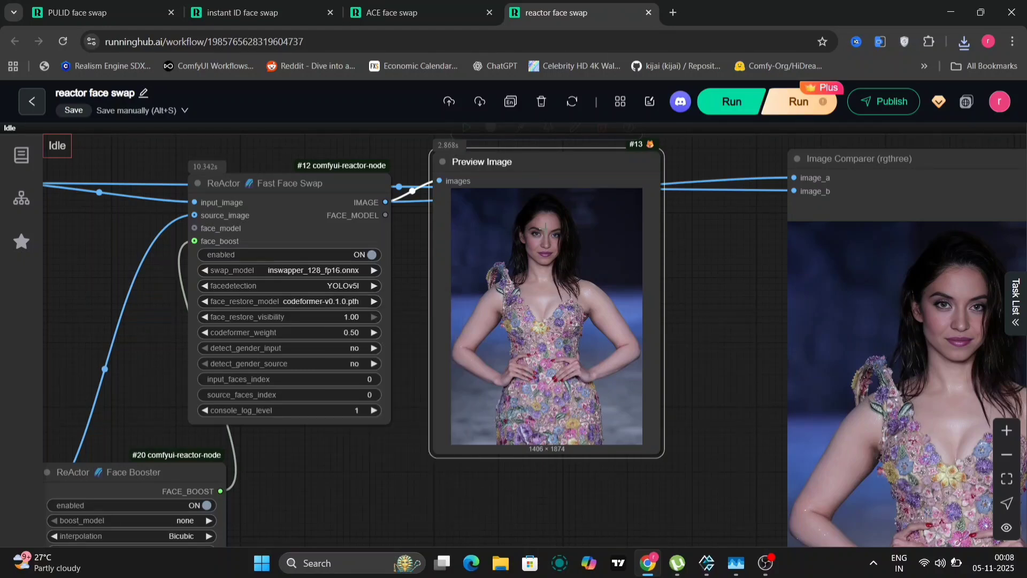
left_click(729, 102)
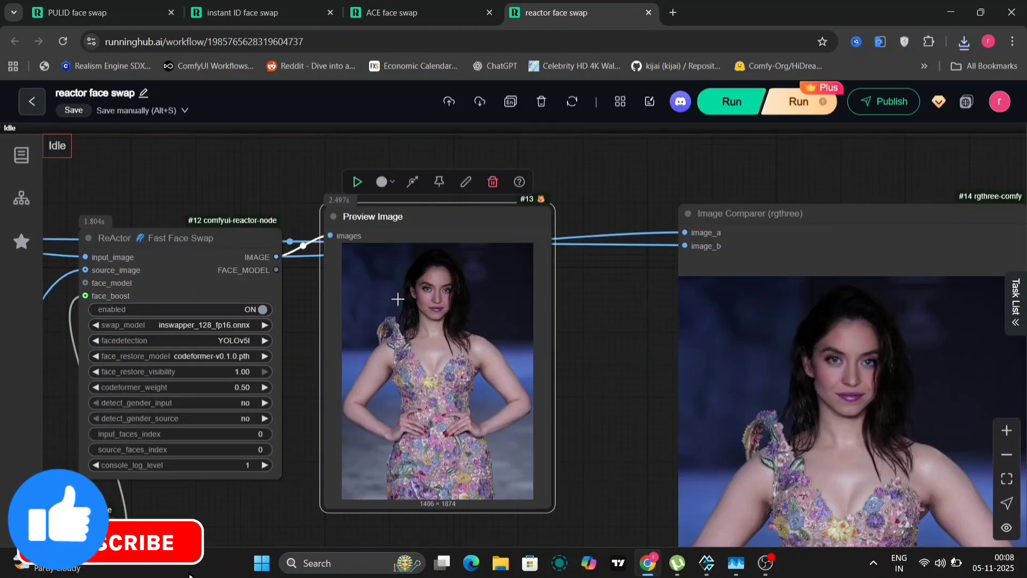
mouse_move(612, 459)
left_mouse_down()
mouse_move(831, 499)
mouse_move(978, 378)
left_mouse_up()
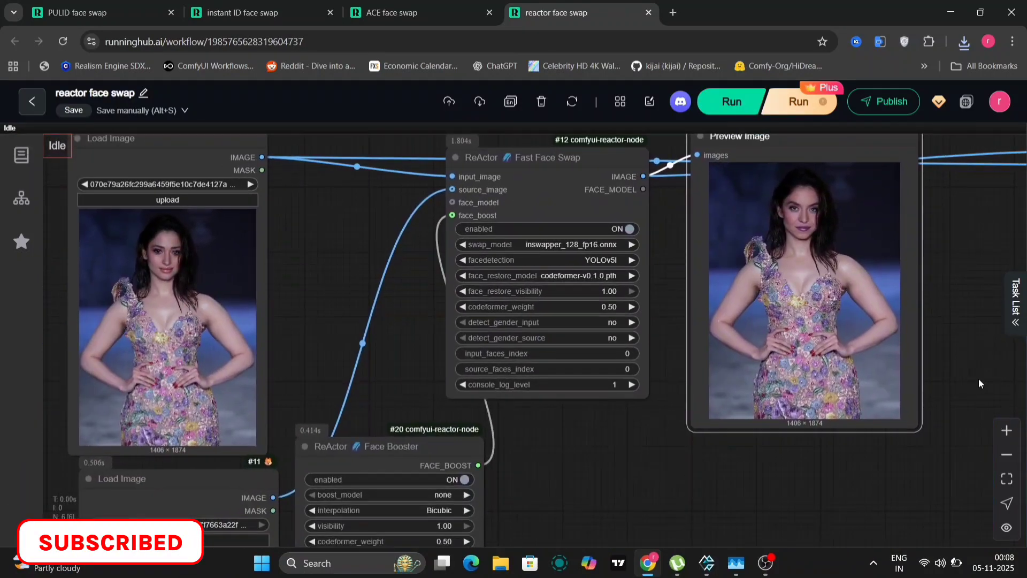
scroll(936, 239, "up", 5)
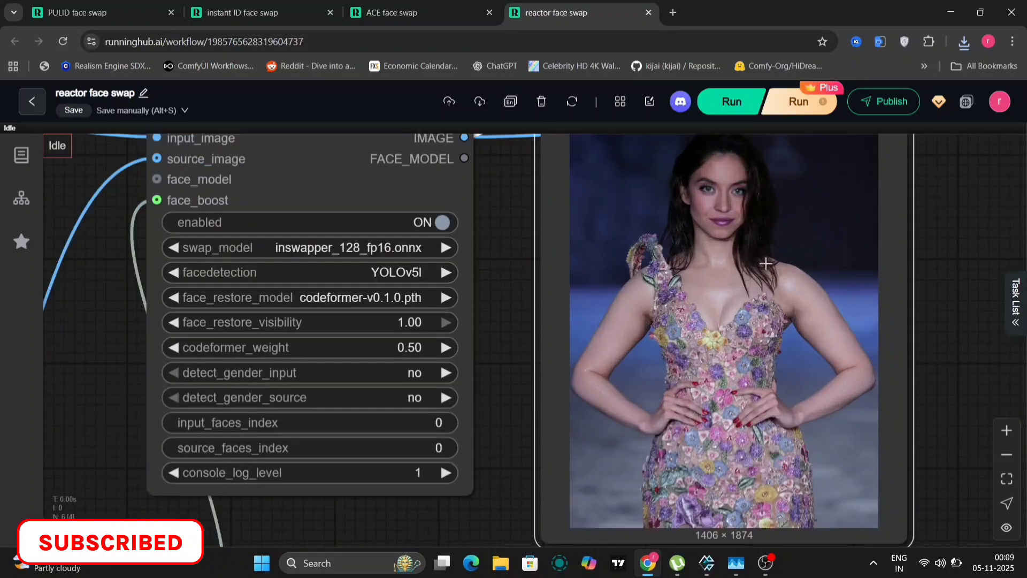
scroll(954, 300, "down", 2)
scroll(955, 301, "down", 2)
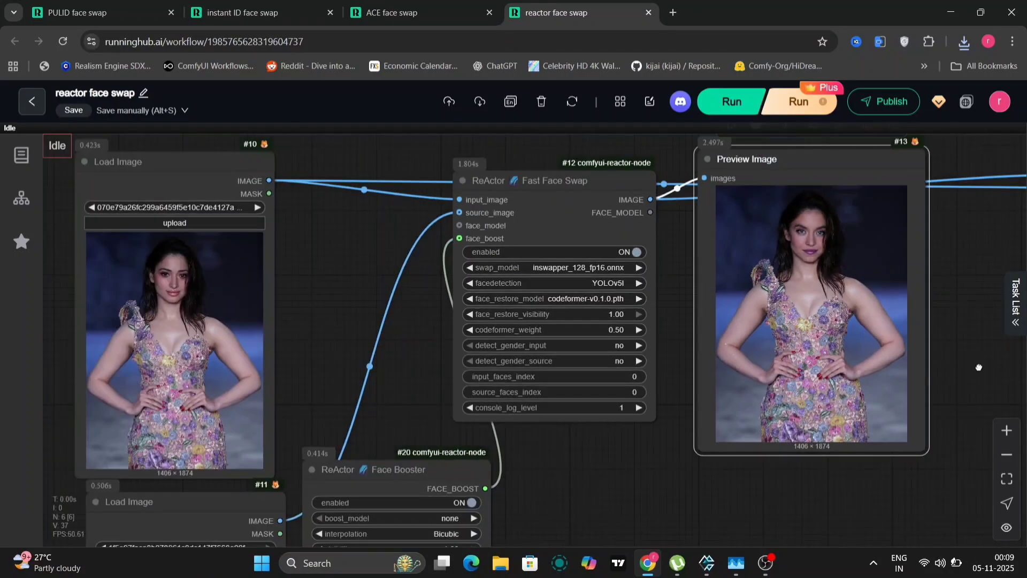
mouse_move(955, 302)
left_mouse_down()
mouse_move(992, 290)
mouse_move(993, 202)
mouse_move(985, 388)
left_mouse_up()
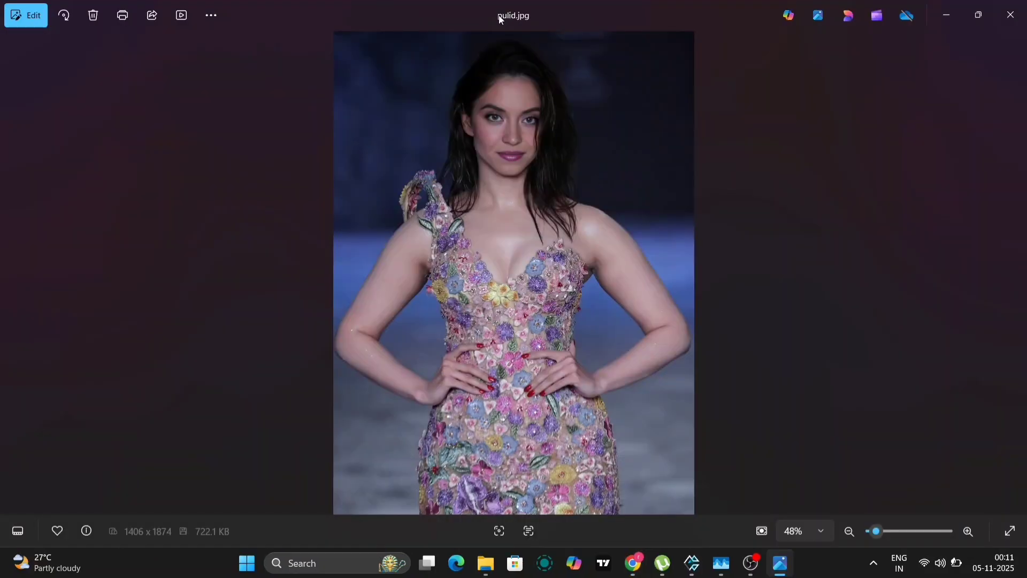
Flip back and forth through the PuLID, InstantID, ACE and ReActor results.
key("Right")
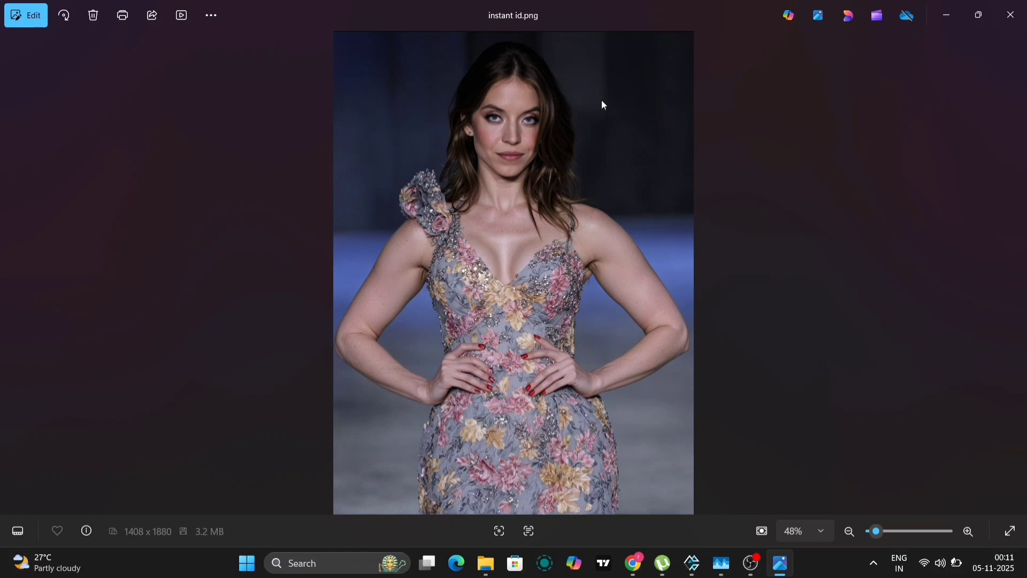
key("Left")
key("Right")
key("Right")
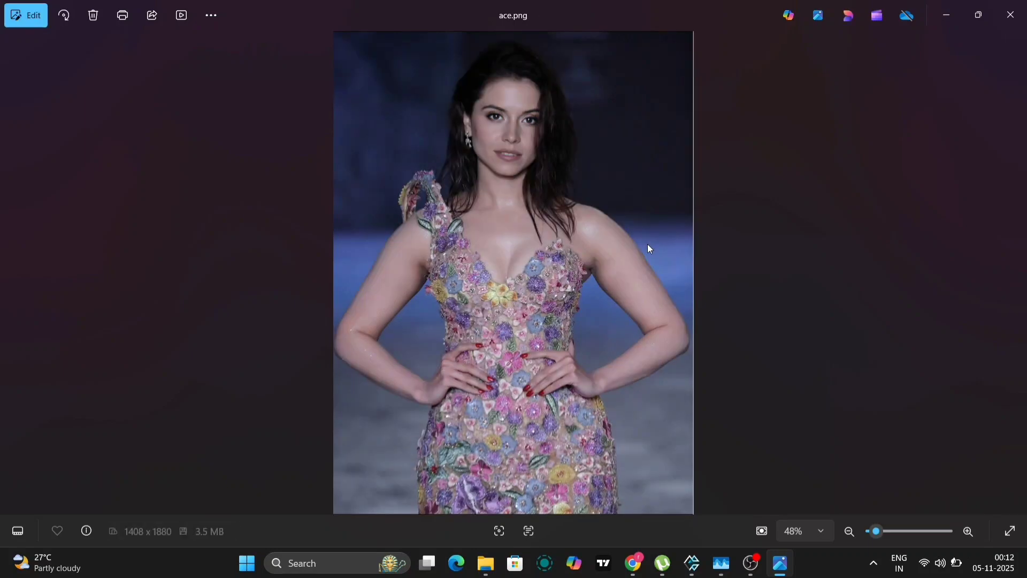
key("Right")
key("Left")
key("Right")
key("Left")
key("Left")
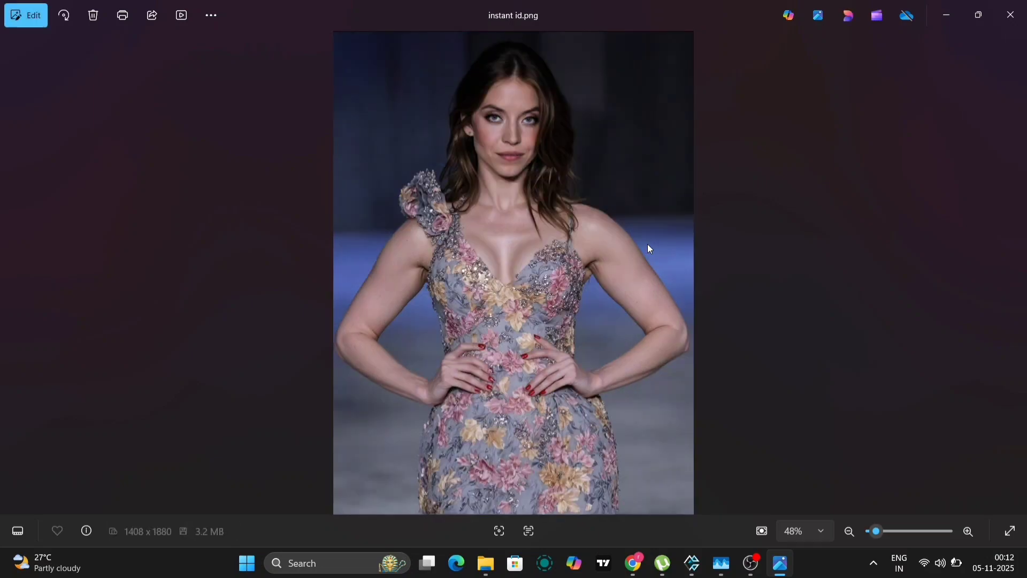
key("Left")
key("Right")
key("Right")
key("Right")
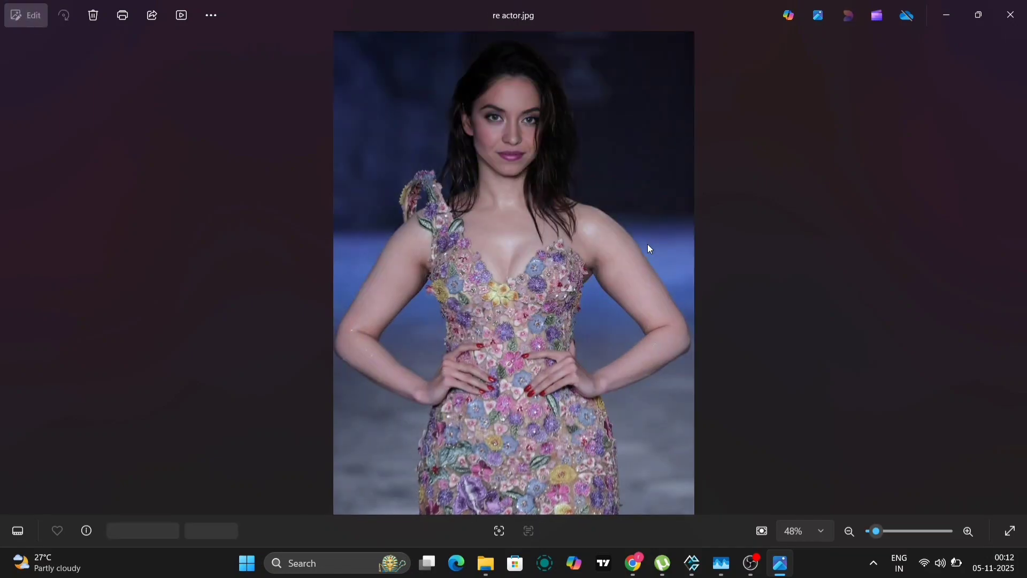
key("Right")
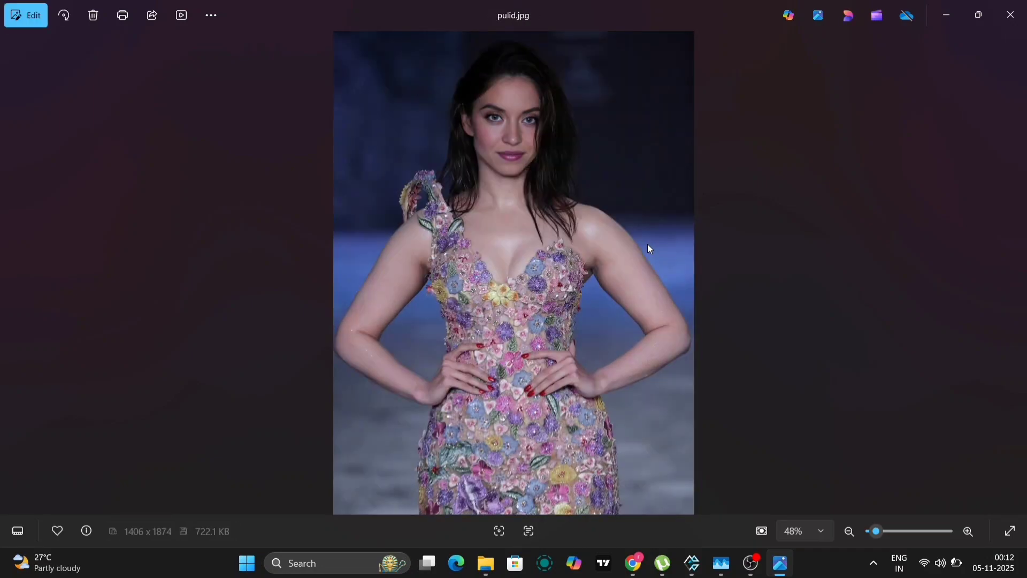
Compare the PuLID and InstantID results against the original runway photo.
key("Left")
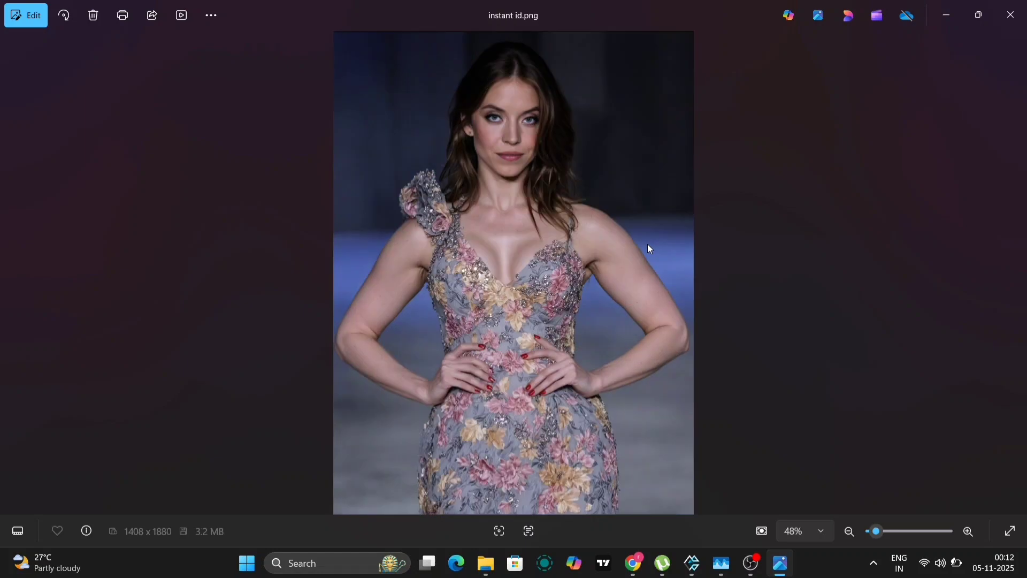
key("Right")
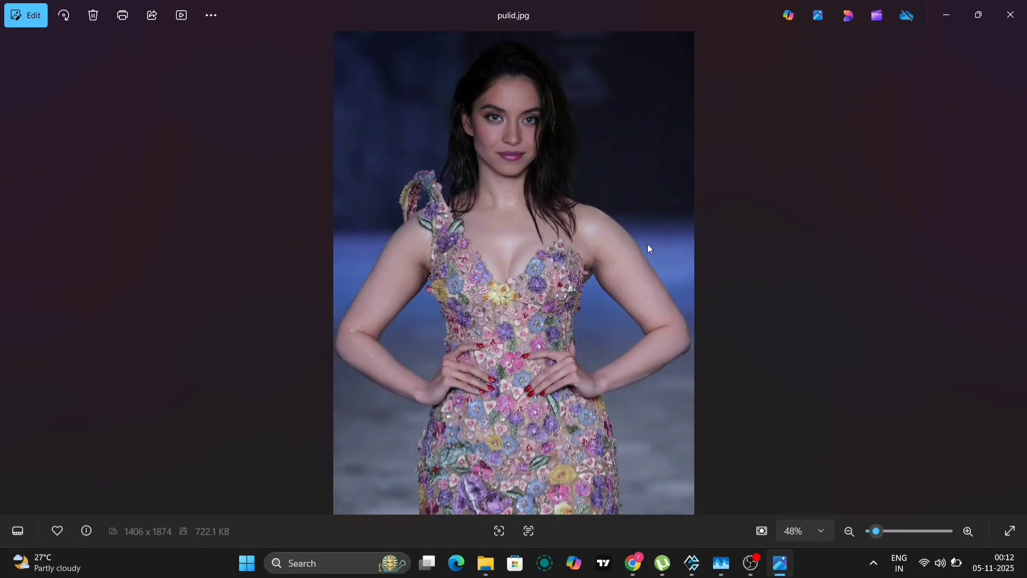
key("Right")
key("Right")
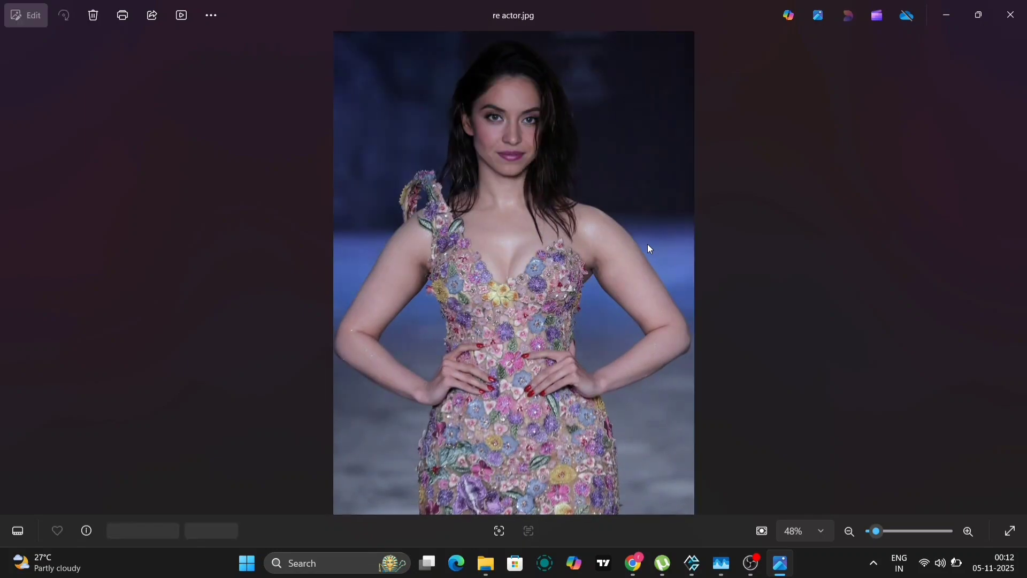
key("Left")
key("Left")
key("Right")
key("Right")
key("Left")
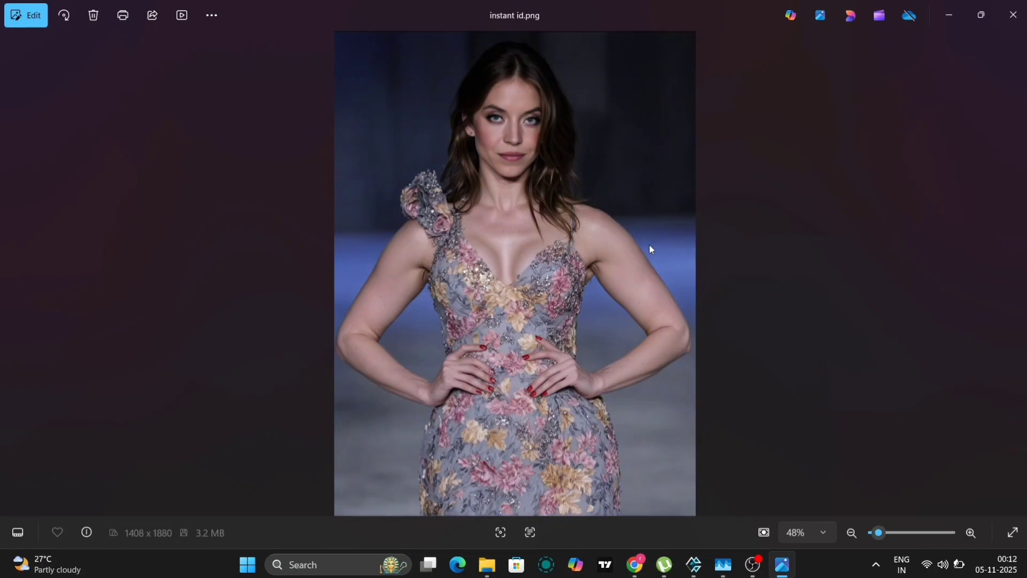
key("Right")
key("Right")
key("Left")
key("Left")
key("Left")
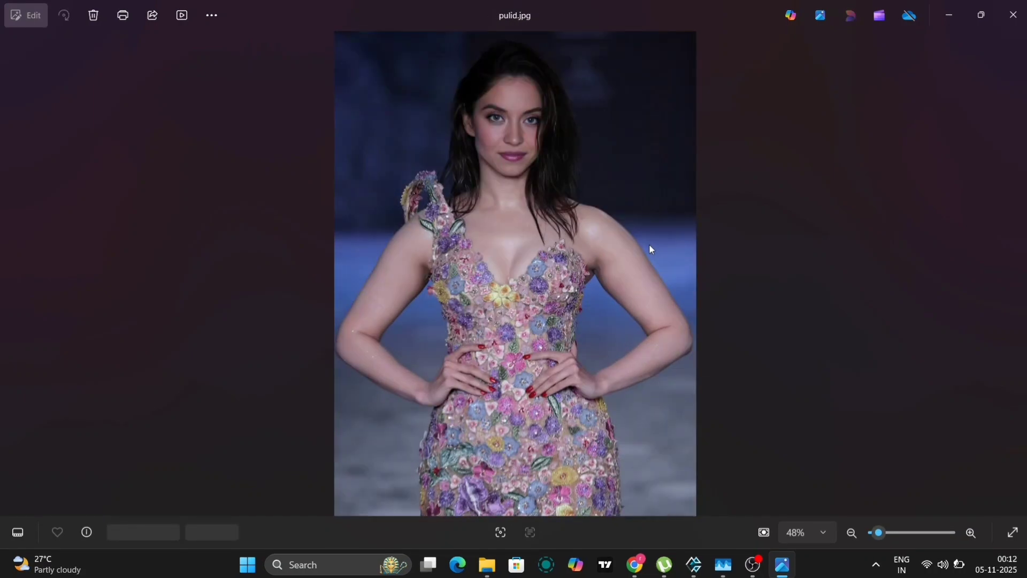
key("Right")
key("Left")
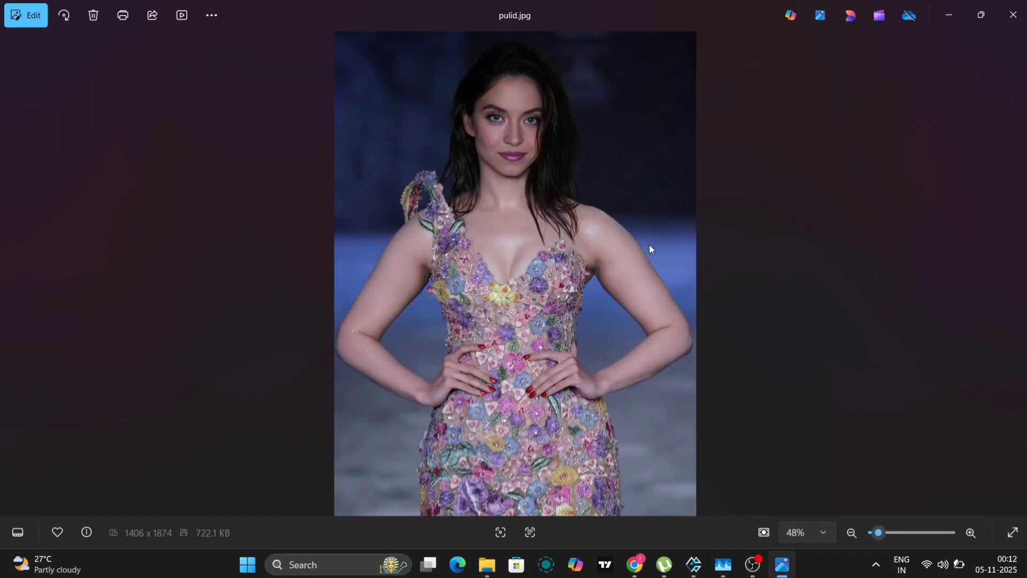
key("Right")
Compare the ACE and InstantID results with the runway photo, then close Photos.
key("Left")
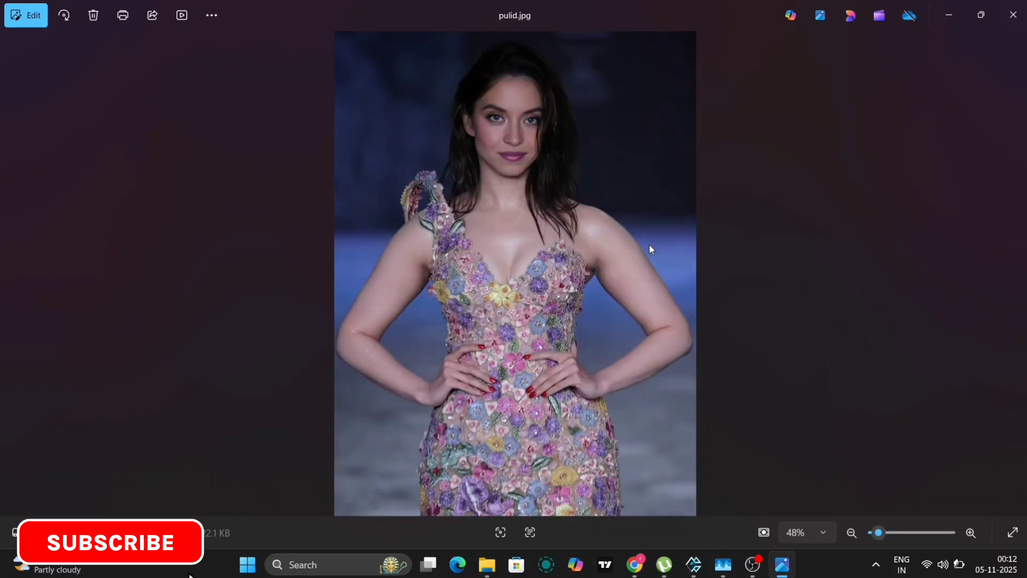
key("Left")
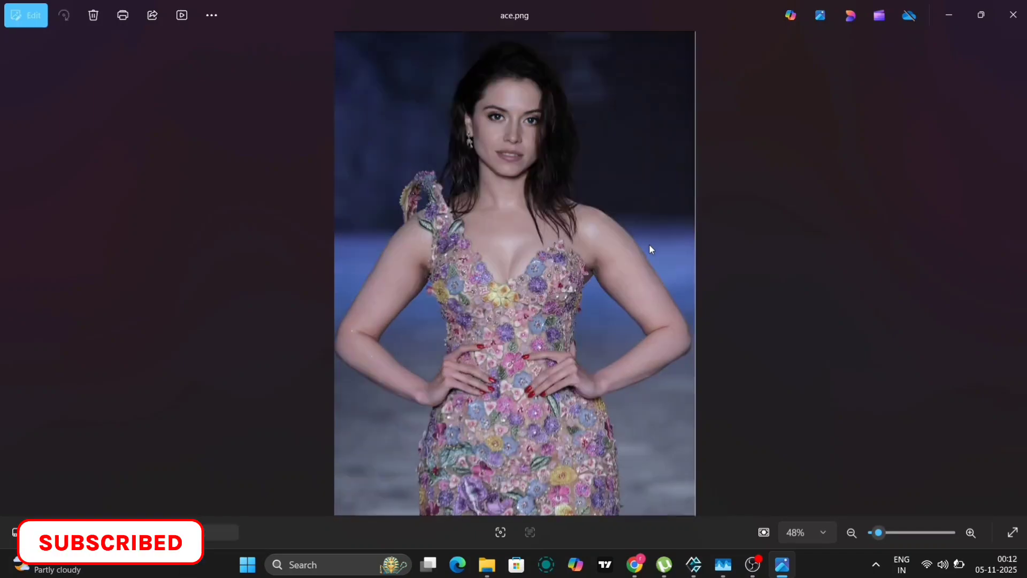
key("Right")
key("Left")
key("Right")
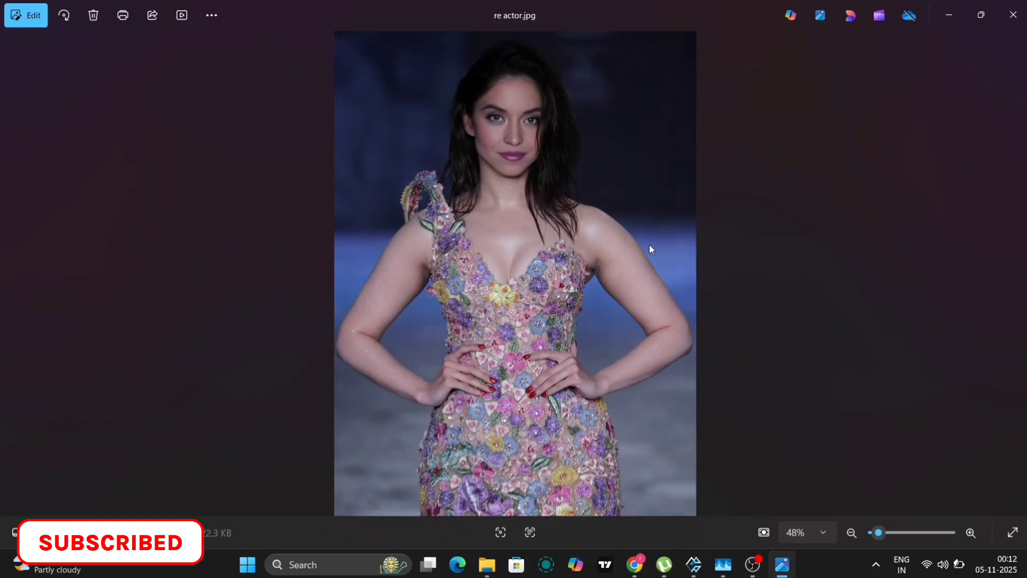
key("Right")
key("Right")
key("Right")
key("Left")
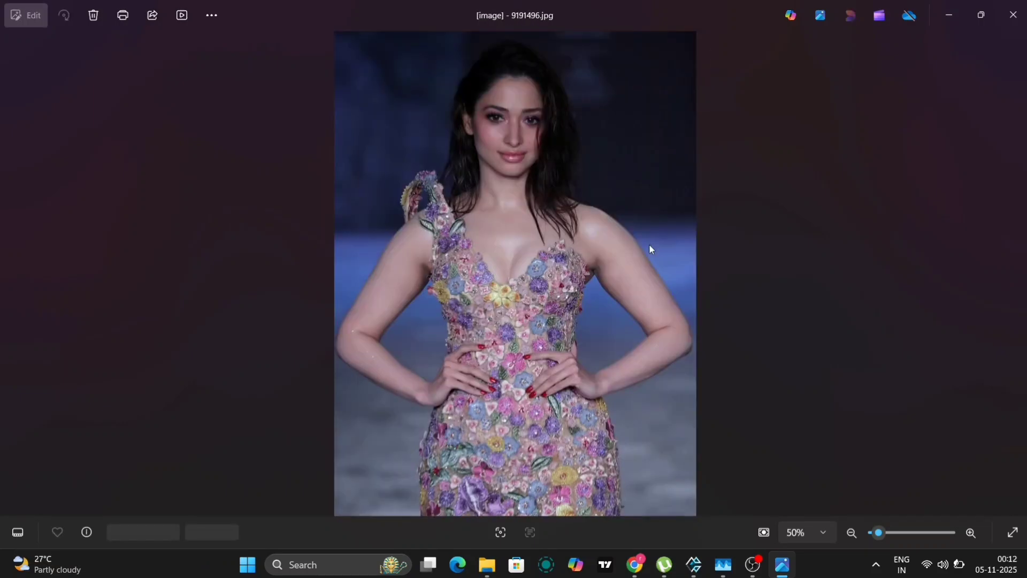
key("Left")
key("Left")
key("Right")
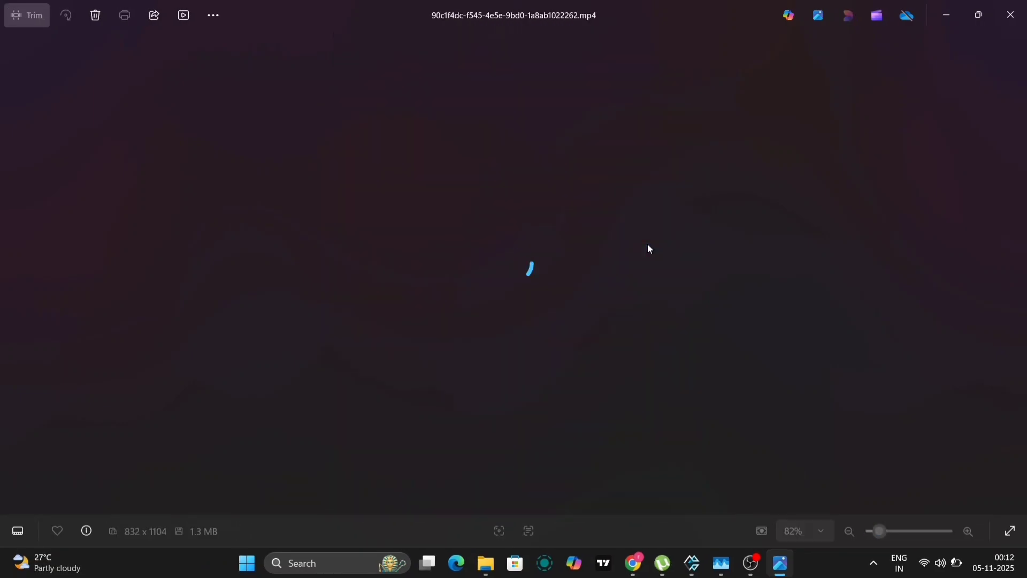
key("alt+F4")
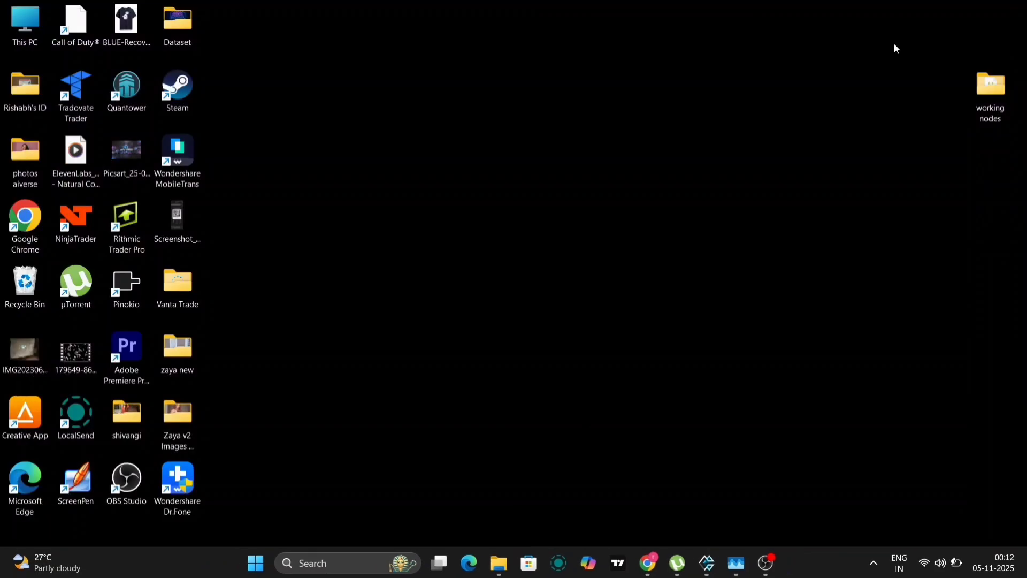